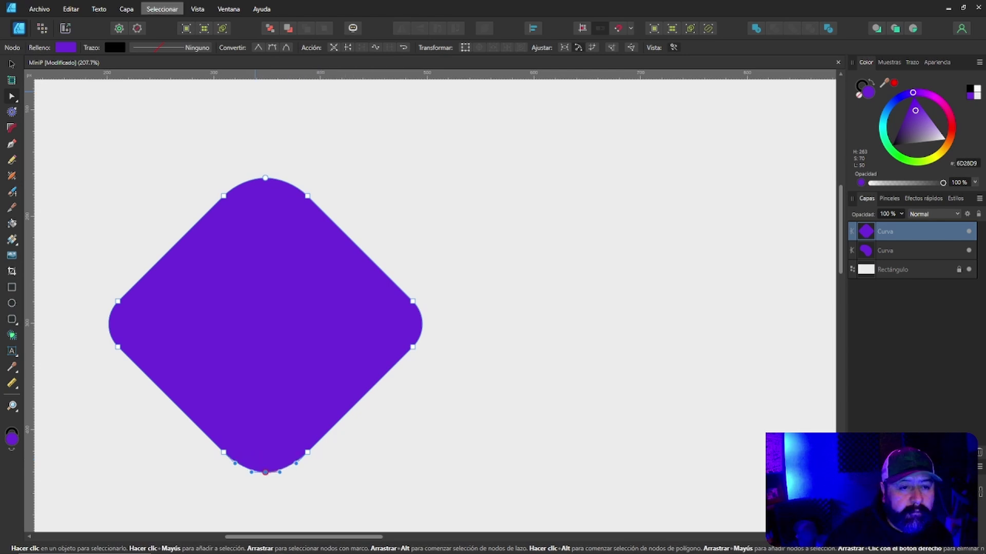
# Divide the two offset rounded diamonds where they overlap and move the central piece to the right of the thin crescents
pyautogui.hotkey('ctrl', 'd')
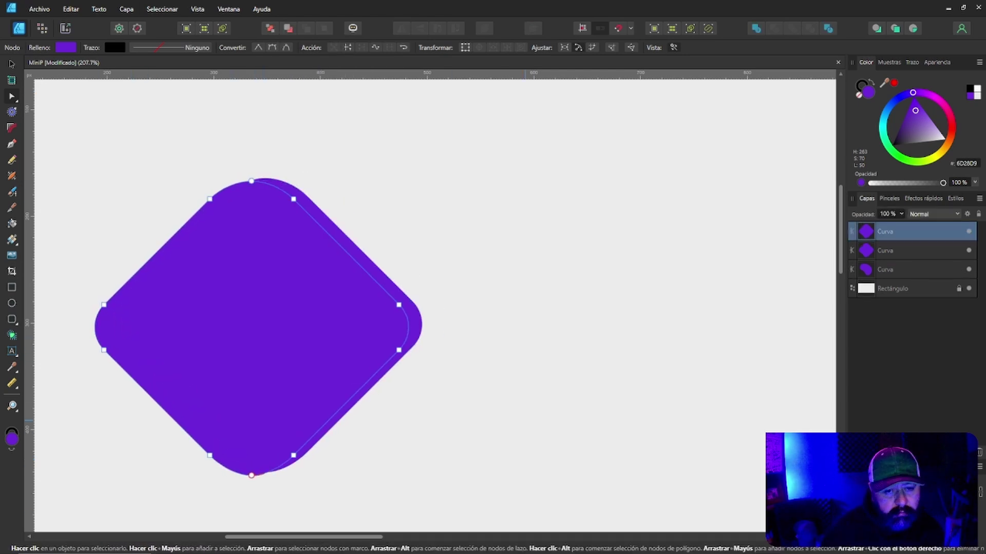
pyautogui.moveTo(57, 165); pyautogui.dragTo(484, 468)
pyautogui.moveTo(256, 323); pyautogui.dragTo(637, 324)
pyautogui.moveTo(68, 139); pyautogui.dragTo(325, 432)
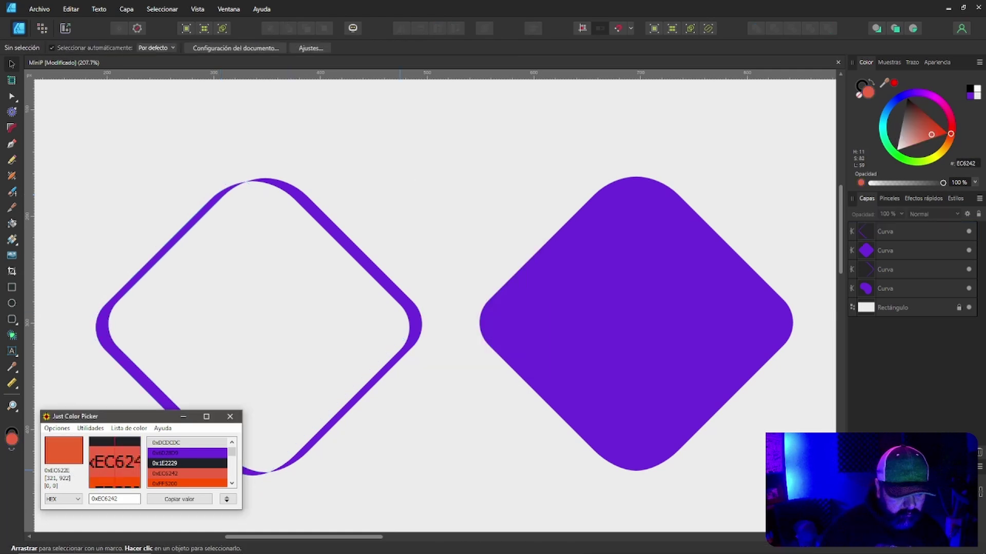
# Recolour the crescents to #EC6242 and move the purple diamond back over them
pyautogui.click(102, 326)
pyautogui.moveTo(673, 379); pyautogui.dragTo(301, 378)
pyautogui.hotkey('ctrl', 'd')
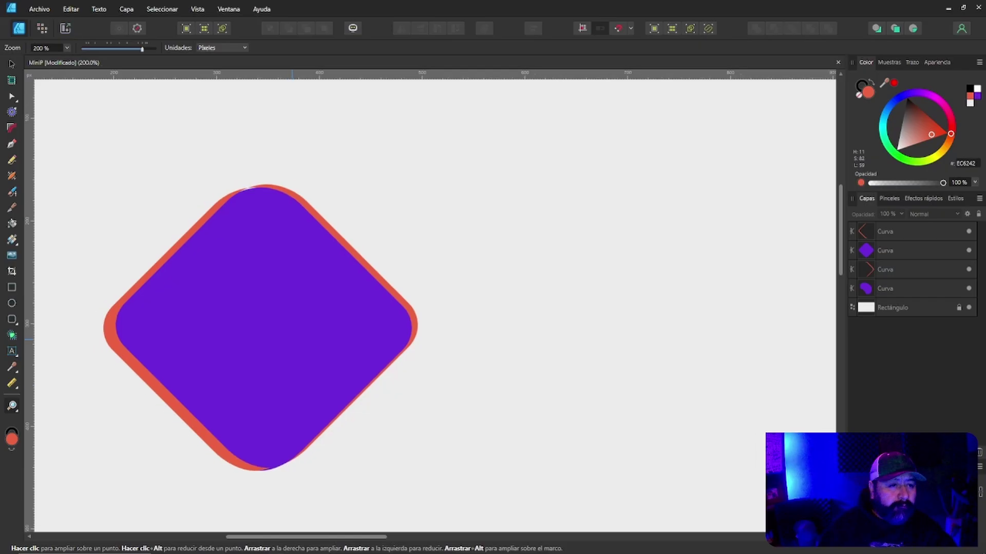
# Group the two orange crescents beneath the purple diamond and place a slightly offset copy of the diamond
pyautogui.click(893, 232)
pyautogui.keyDown('ctrl'); pyautogui.click(893, 269); pyautogui.keyUp('ctrl')
pyautogui.hotkey('ctrl', 'g')
pyautogui.scroll(-3, 430, 301)
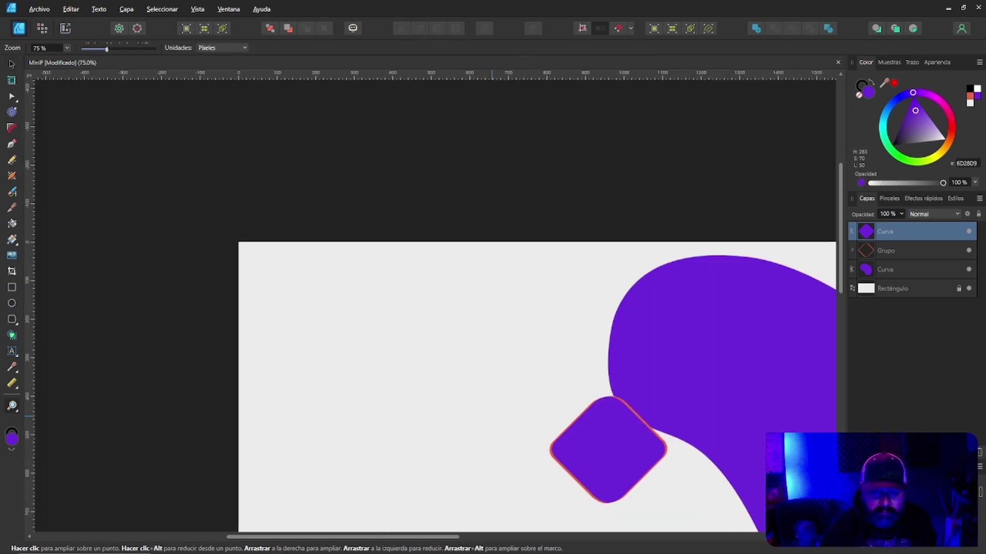
pyautogui.scroll(2, 430, 301)
pyautogui.moveTo(301, 317); pyautogui.dragTo(231, 330)
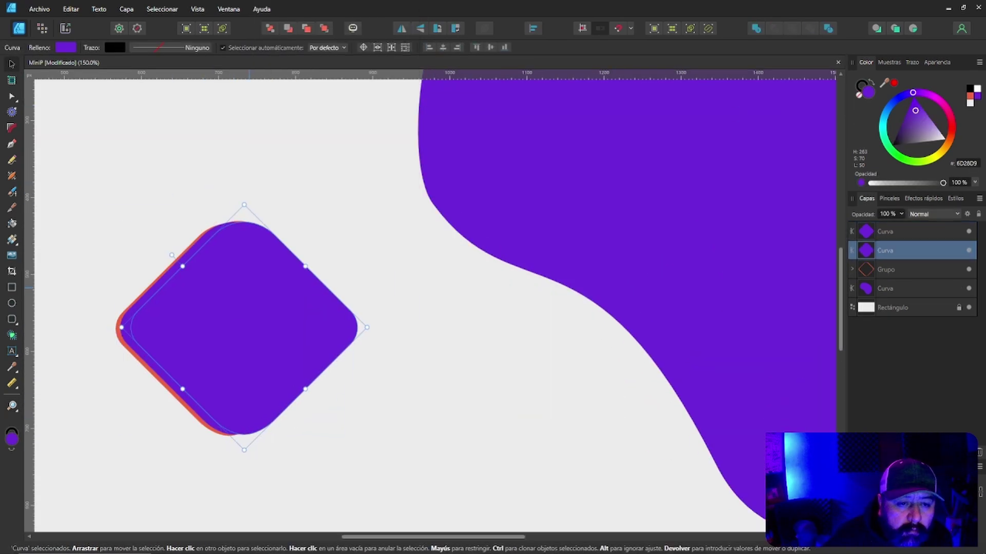
# Send the offset diamond copy behind the orange outline and group the outline pieces
pyautogui.rightClick(253, 292)
pyautogui.moveTo(354, 130)
pyautogui.click(463, 160)
pyautogui.moveTo(283, 74); pyautogui.dragTo(118, 319)
pyautogui.hotkey('ctrl', 'g')
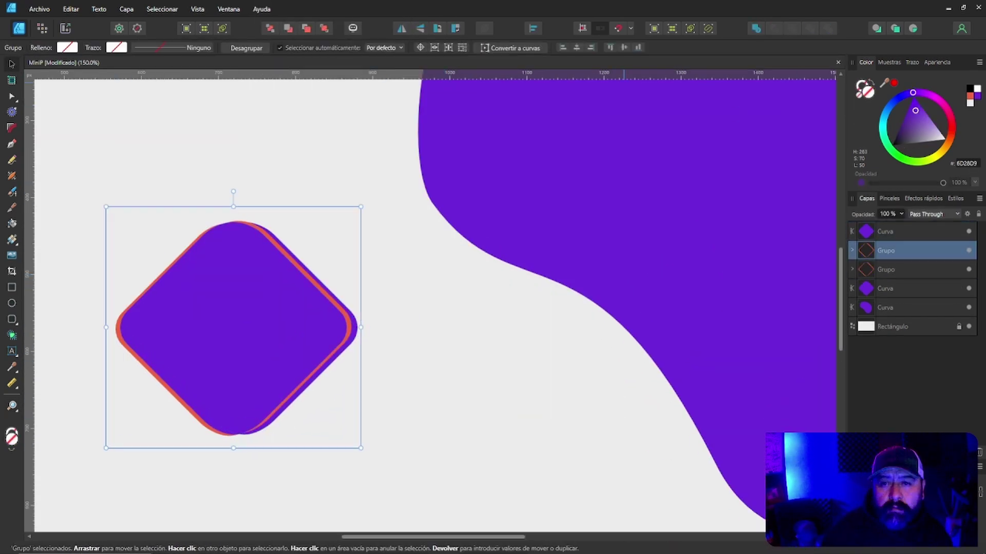
# Keep only the right orange edge visible on the diamond and draw a white circle about 75 px wide at its centre
pyautogui.click(852, 269)
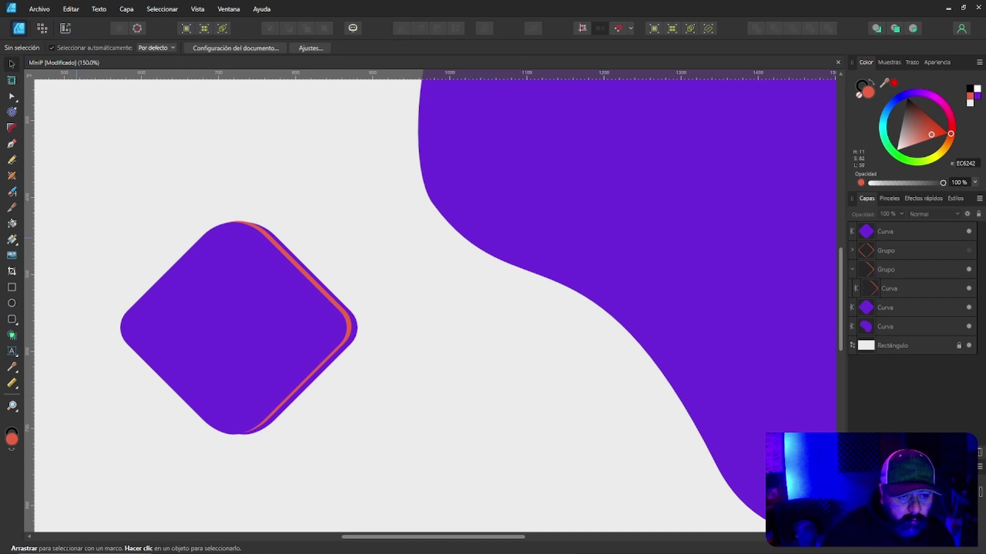
pyautogui.click(884, 231)
pyautogui.keyDown('ctrl'); pyautogui.click(886, 269); pyautogui.keyUp('ctrl')
pyautogui.press('e')
pyautogui.moveTo(205, 308); pyautogui.dragTo(263, 365)
# Duplicate the large purple blob and fill the copy with black
pyautogui.press('z')
pyautogui.hotkey('ctrl', '-')
pyautogui.hotkey('ctrl', '-')
pyautogui.hotkey('ctrl', '-')
pyautogui.click(503, 334)
pyautogui.hotkey('ctrl', 'j')
pyautogui.click(71, 9)
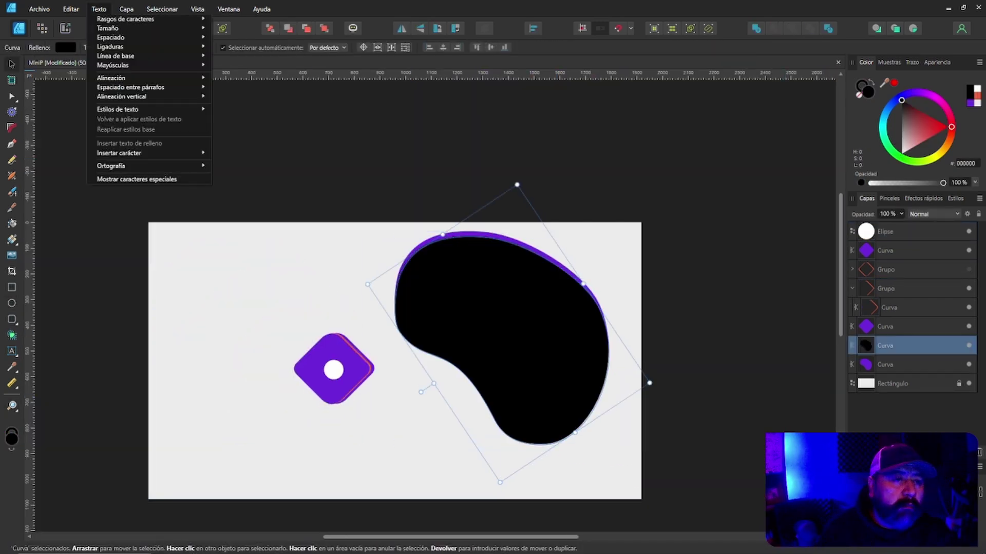
# Change the black blob's stacking order and nudge it slightly left and down
pyautogui.rightClick(483, 308)
pyautogui.click(663, 170)
pyautogui.hotkey('shift', 'Left')
pyautogui.hotkey('shift', 'Left')
pyautogui.hotkey('shift', 'Down')
pyautogui.hotkey('ctrl', 'd')
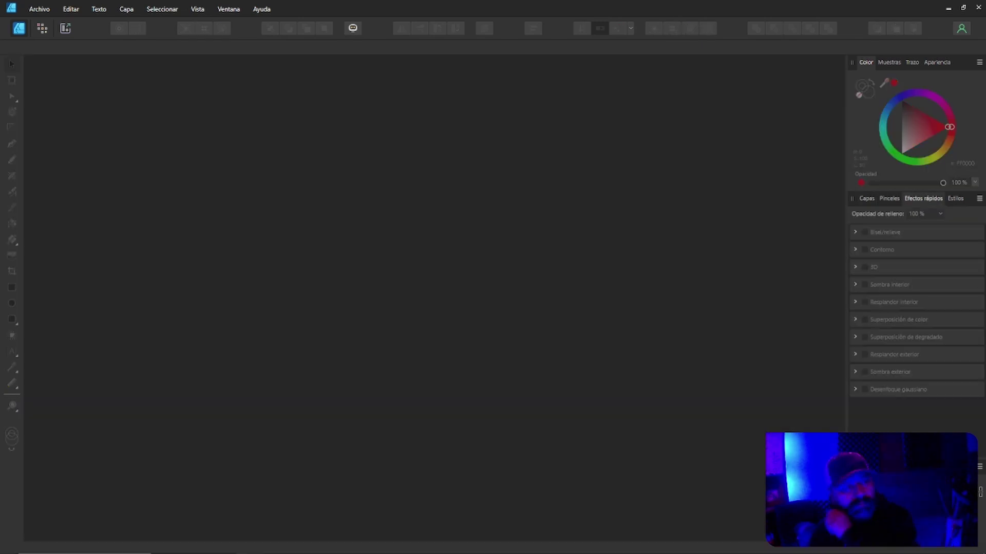
# Create a new 1920 x 1080 px document at 300 PPP in RGB/8 with a transparent background
pyautogui.click(39, 9)
pyautogui.click(46, 21)
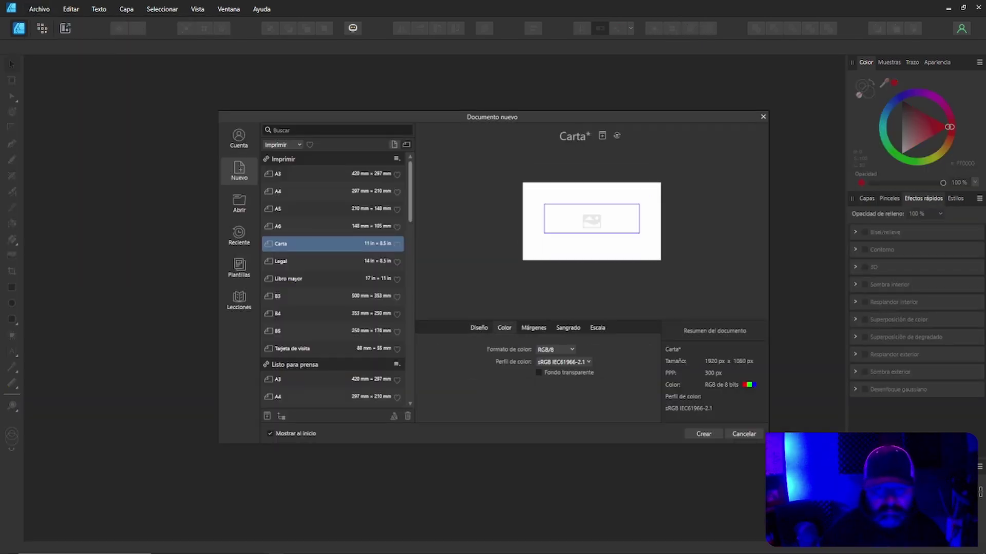
pyautogui.press('Escape')
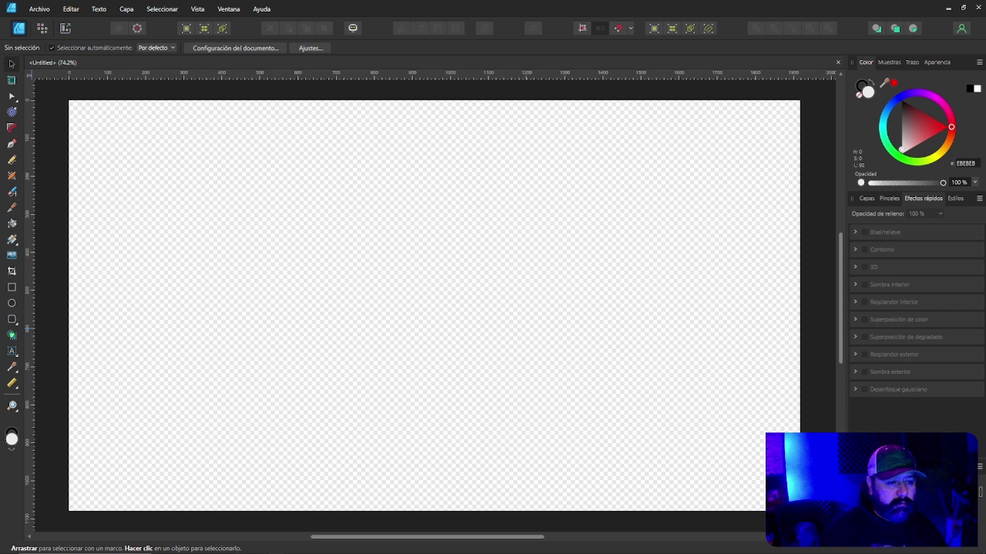
# Cover the whole page with a light grey #EBEBEB rectangle and lock it as the background
pyautogui.press('m')
pyautogui.moveTo(159, 149)
pyautogui.mouseDown()
pyautogui.moveTo(715, 422)
pyautogui.moveTo(798, 423)
pyautogui.moveTo(799, 511)
pyautogui.moveTo(69, 100)
pyautogui.mouseUp()
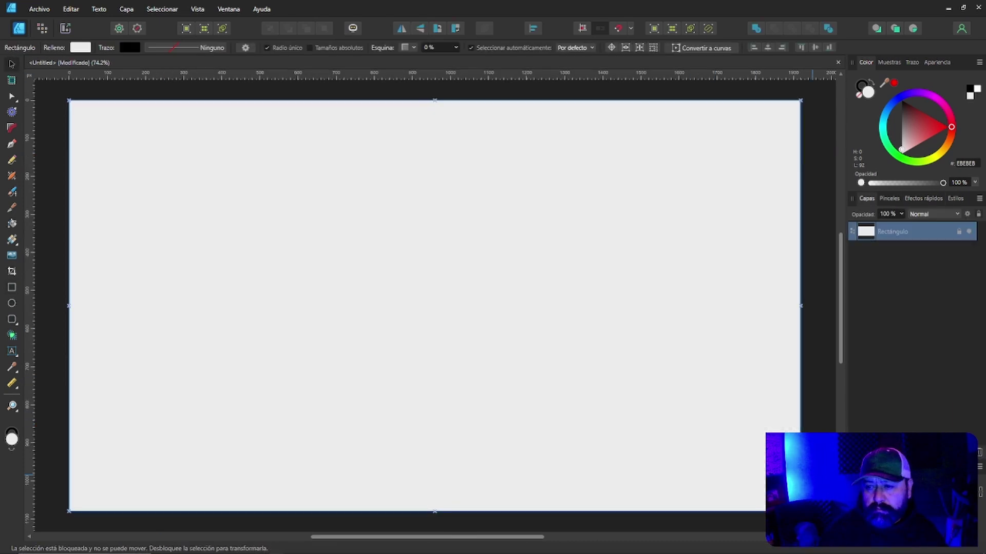
pyautogui.hotkey('ctrl', 'd')
# Draw a rounded rectangle about 860 px wide and 215 px high in the upper half of the page
pyautogui.click(923, 198)
pyautogui.click(12, 319)
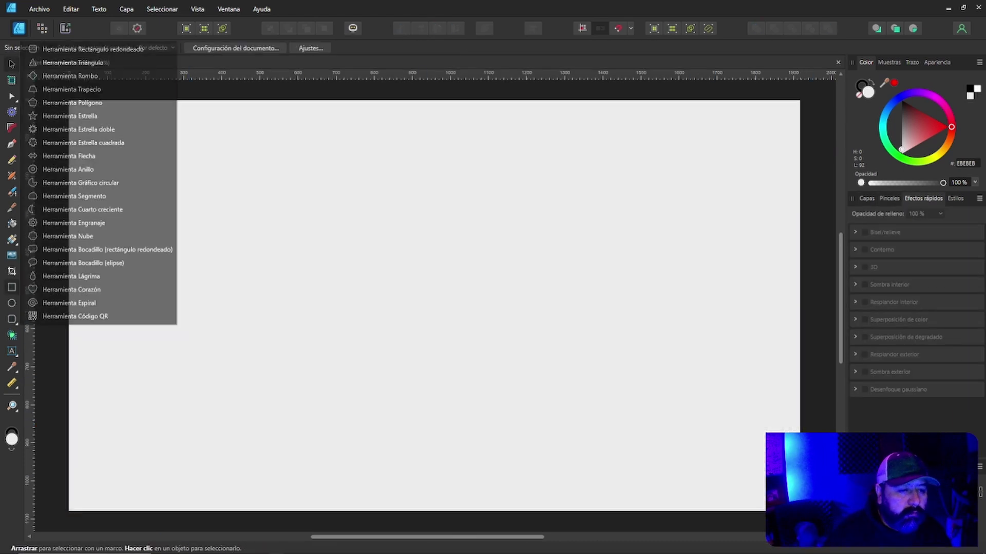
pyautogui.click(51, 45)
pyautogui.moveTo(235, 221); pyautogui.dragTo(563, 303)
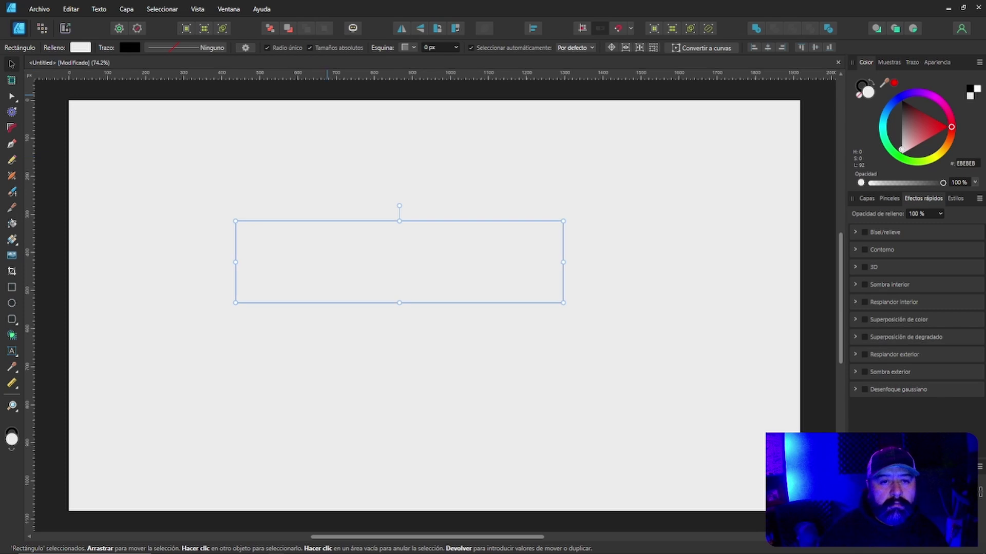
# Switch to Just Color Picker and open the colour list from the assets folder in JUNIO-2024
pyautogui.hotkey('ctrl', 'o')
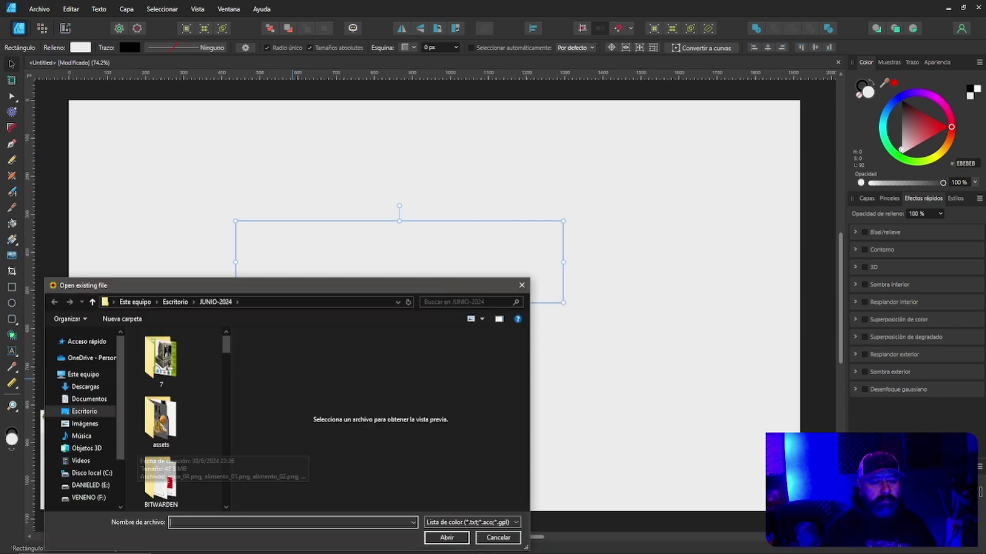
pyautogui.click(158, 418)
pyautogui.click(447, 534)
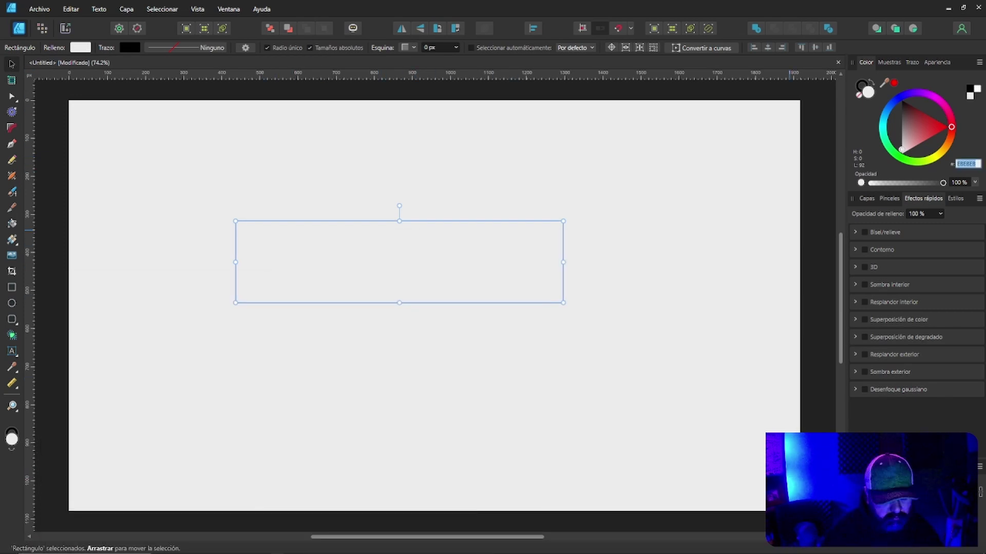
# Fill the rectangle with #6D28D9, its two upper corners rounded 50 %, and centre it horizontally on the page
pyautogui.write('6D28D9')
pyautogui.press('Return')
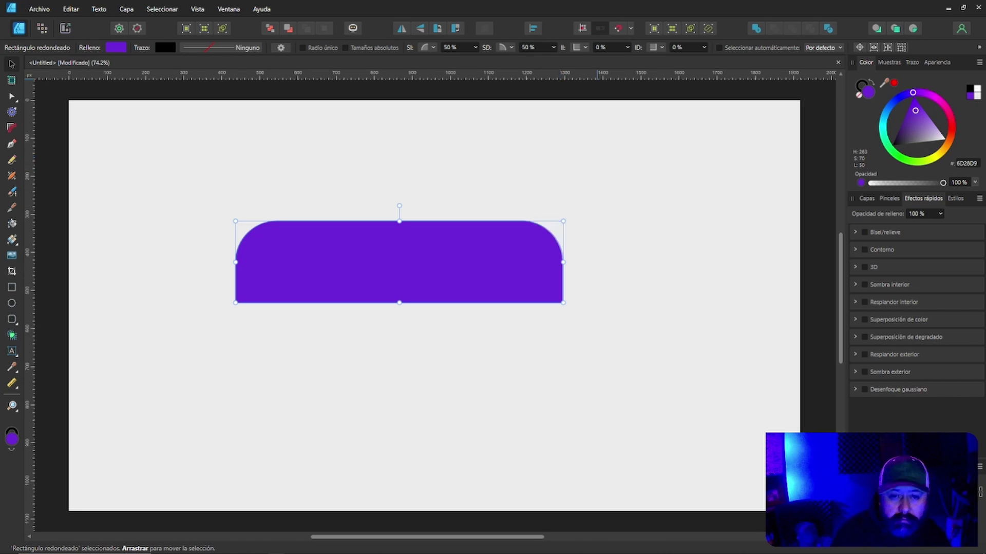
pyautogui.moveTo(389, 262); pyautogui.dragTo(426, 251)
pyautogui.press('F7')
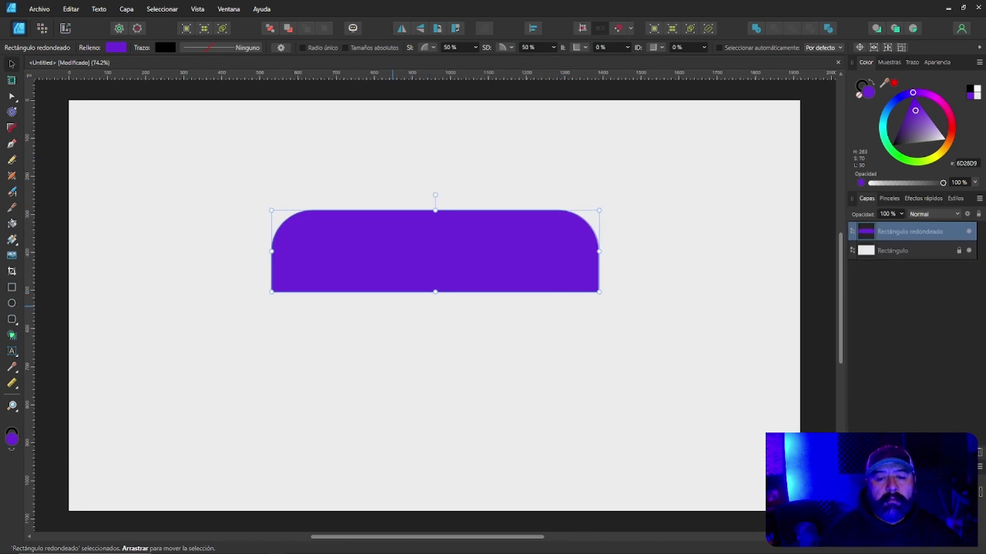
pyautogui.click(11, 96)
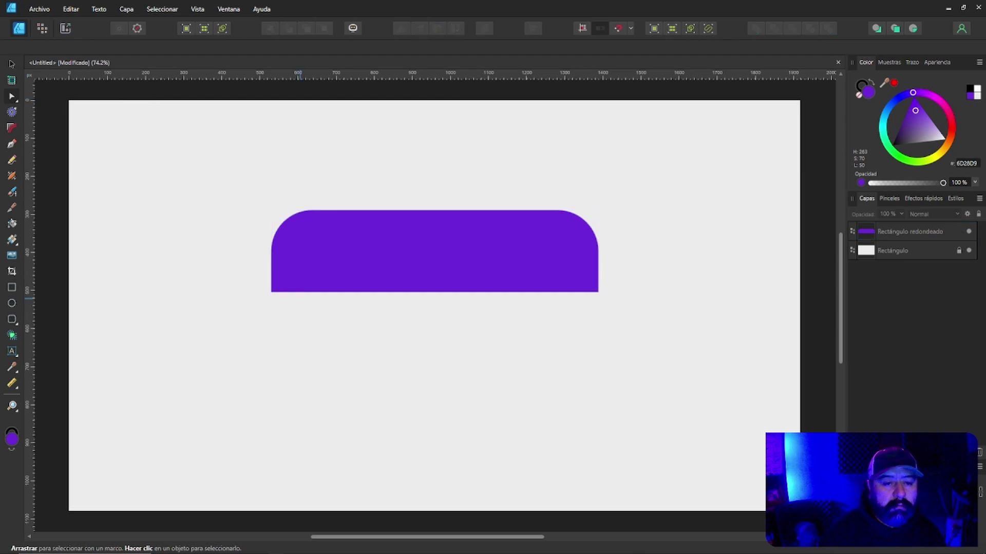
pyautogui.press('a')
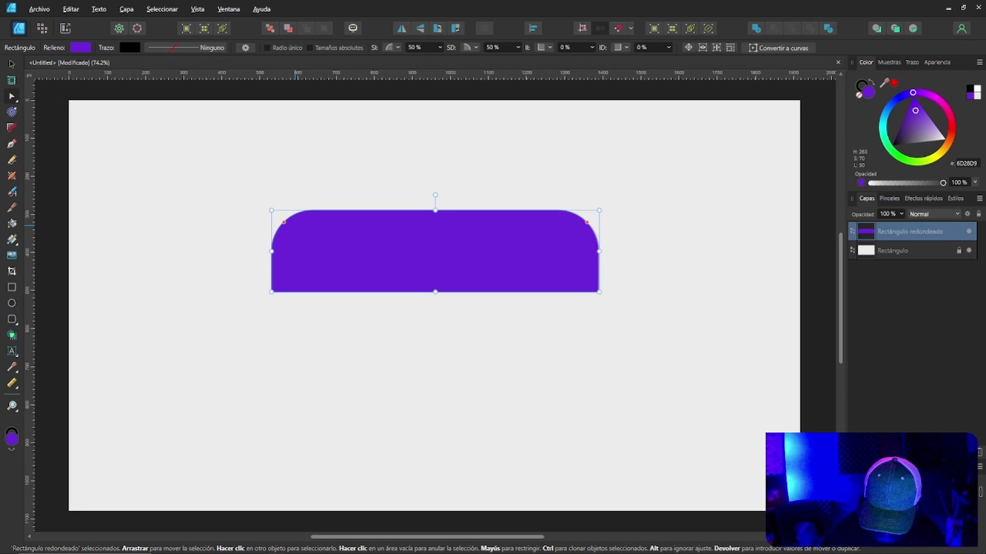
pyautogui.hotkey('ctrl', '1')
pyautogui.press('v')
pyautogui.hotkey('ctrl', 'd')
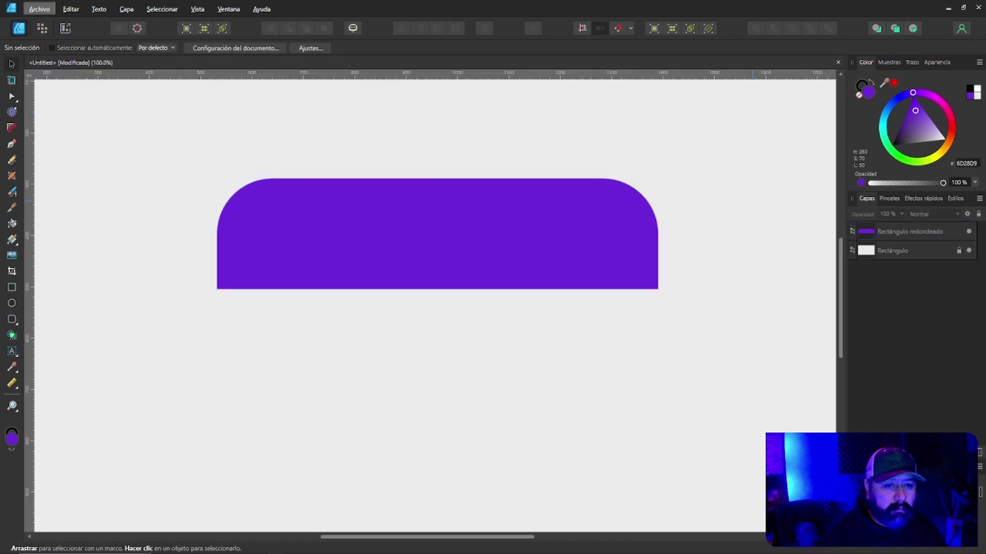
pyautogui.hotkey('ctrl', '0')
# Convert the rounded rectangle to curves, then pull its two lower corners inward and down and bow its top edge slightly
pyautogui.press('a')
pyautogui.hotkey('ctrl', 'Return')
pyautogui.moveTo(251, 265); pyautogui.dragTo(363, 334)
pyautogui.moveTo(597, 275); pyautogui.dragTo(541, 341)
pyautogui.moveTo(432, 192); pyautogui.dragTo(431, 186)
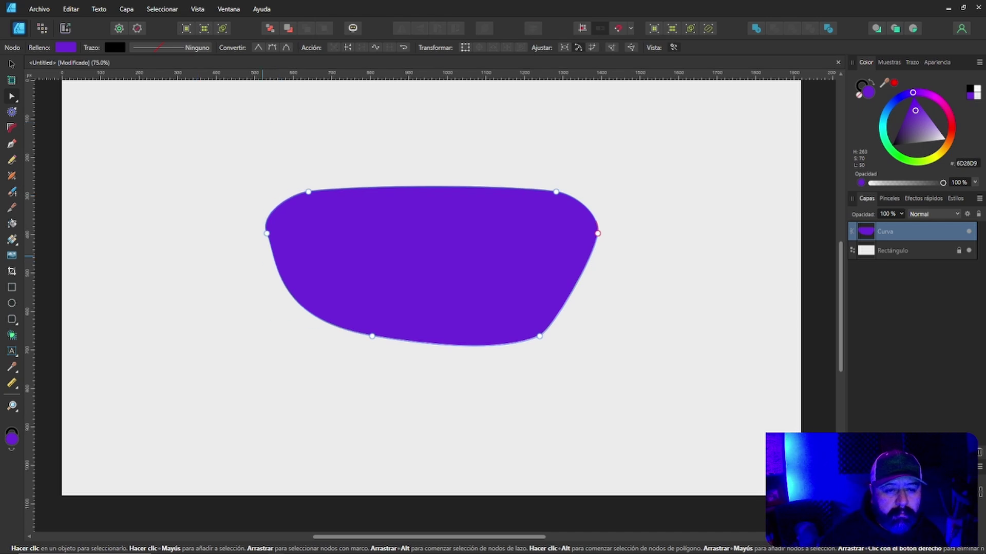
# Reshape the curve's nodes and handles into an organic kidney-shaped blob and place it in the right half of the page
pyautogui.moveTo(266, 233); pyautogui.dragTo(233, 236)
pyautogui.moveTo(372, 336); pyautogui.dragTo(356, 415)
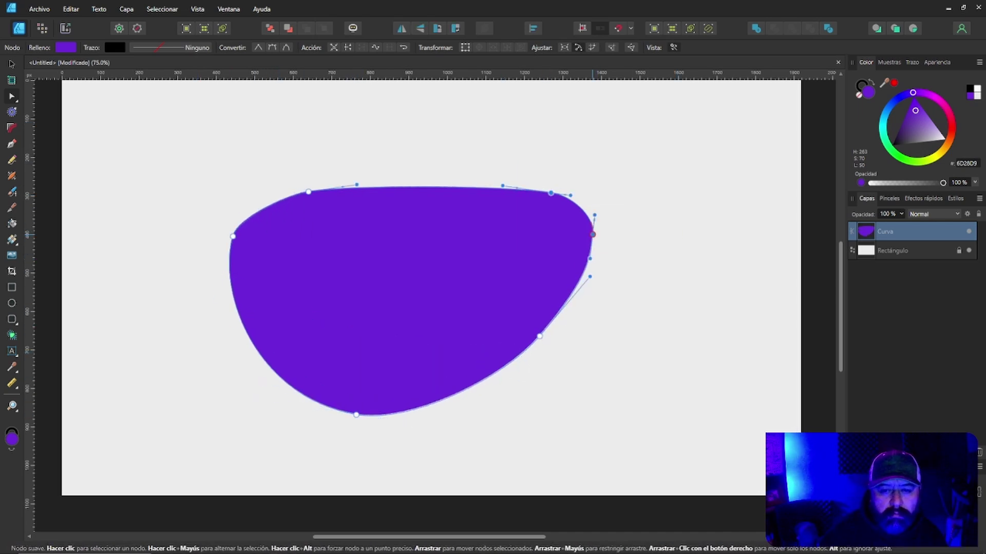
pyautogui.moveTo(551, 193); pyautogui.dragTo(495, 146)
pyautogui.moveTo(593, 235); pyautogui.dragTo(570, 191)
pyautogui.moveTo(267, 209); pyautogui.dragTo(261, 204)
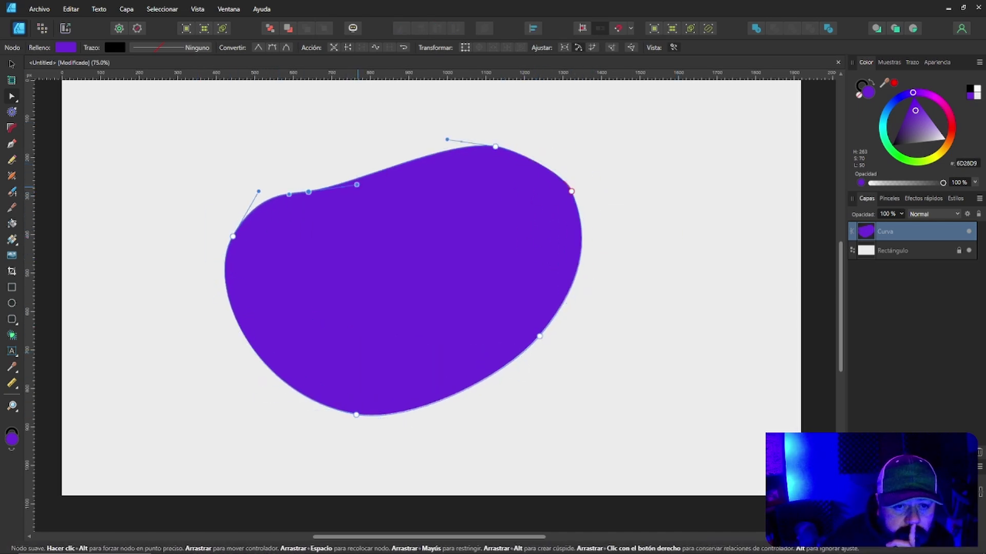
pyautogui.moveTo(585, 146); pyautogui.dragTo(427, 154)
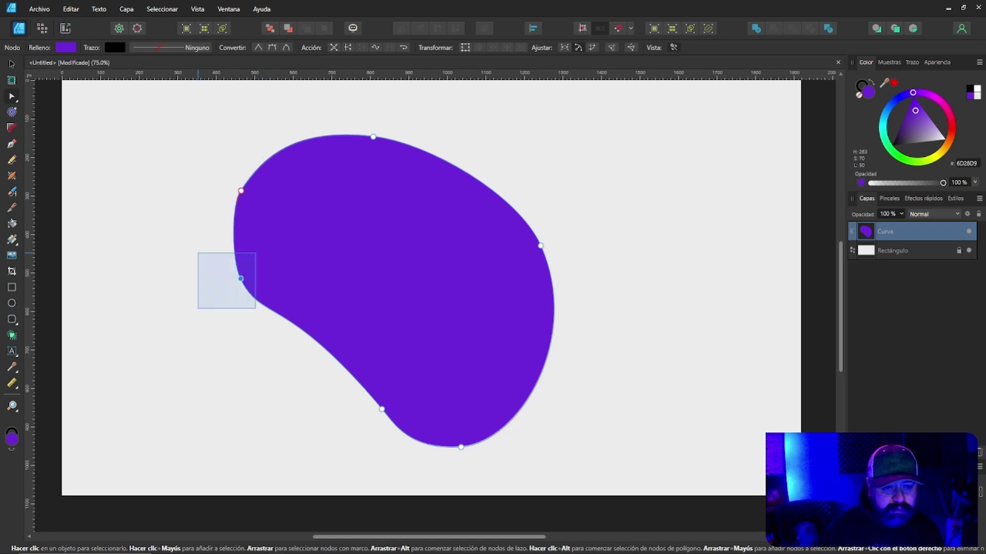
pyautogui.press('v')
pyautogui.moveTo(391, 287)
pyautogui.mouseDown()
pyautogui.moveTo(564, 290)
pyautogui.moveTo(583, 302)
pyautogui.mouseUp()
# Draw a purple rectangle about 180 px wide and 360 px high near the page's upper-left corner and hide the interface panels
pyautogui.press('m')
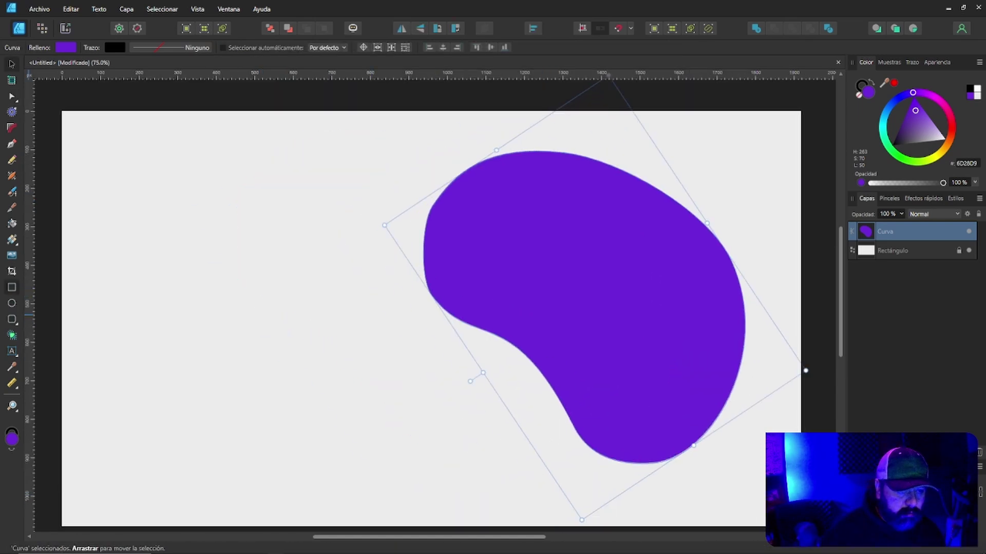
pyautogui.moveTo(149, 200)
pyautogui.mouseDown()
pyautogui.moveTo(215, 263)
pyautogui.moveTo(158, 263)
pyautogui.moveTo(201, 305)
pyautogui.mouseUp()
pyautogui.press('Tab')
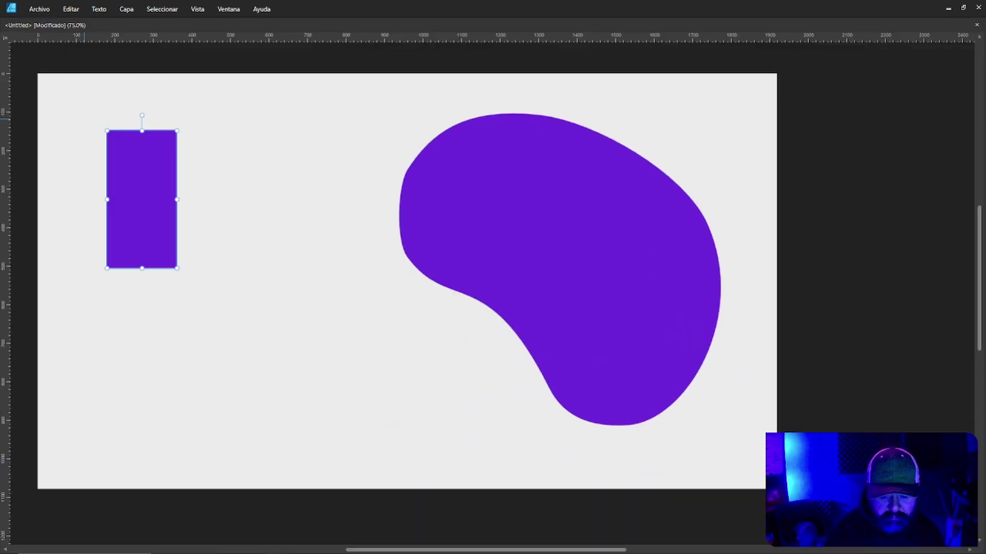
pyautogui.hotkey('ctrl', 'alt', 'd')
pyautogui.press('Escape')
pyautogui.click(668, 308)
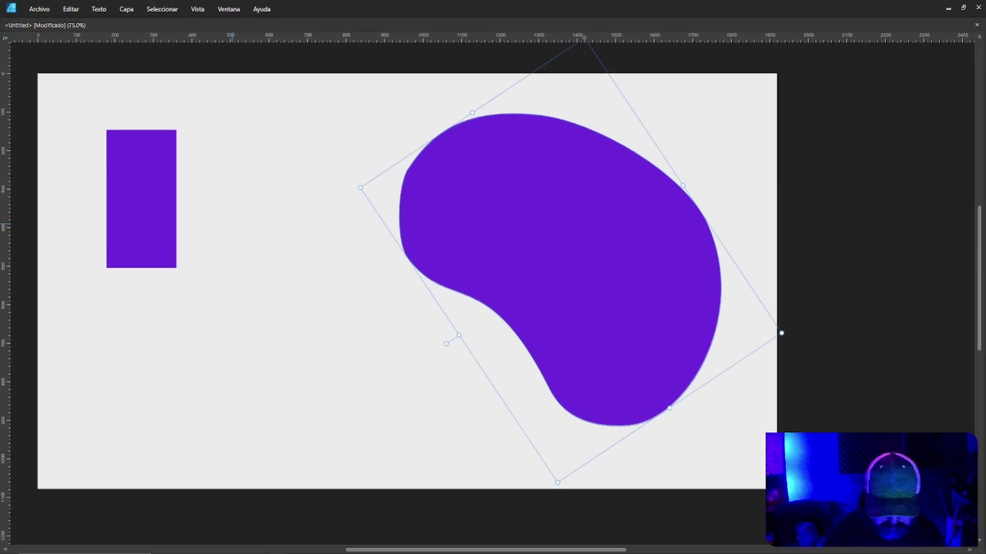
pyautogui.click(71, 9)
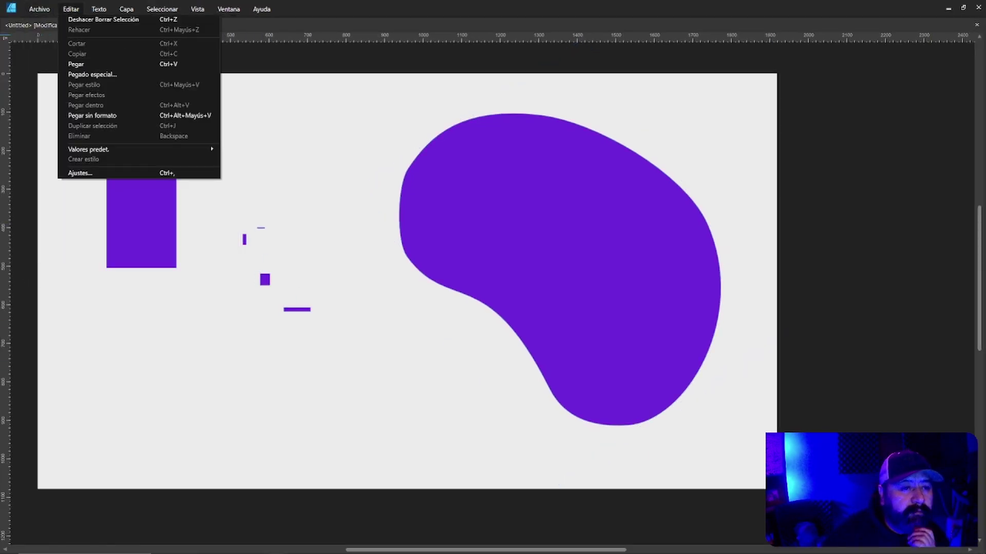
pyautogui.click(197, 8)
pyautogui.moveTo(204, 18)
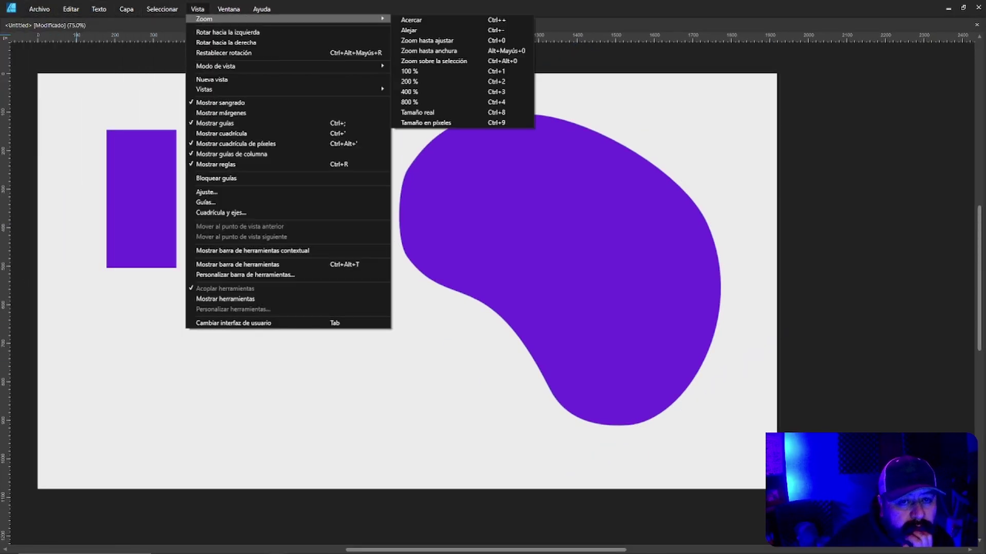
pyautogui.click(452, 112)
pyautogui.click(197, 9)
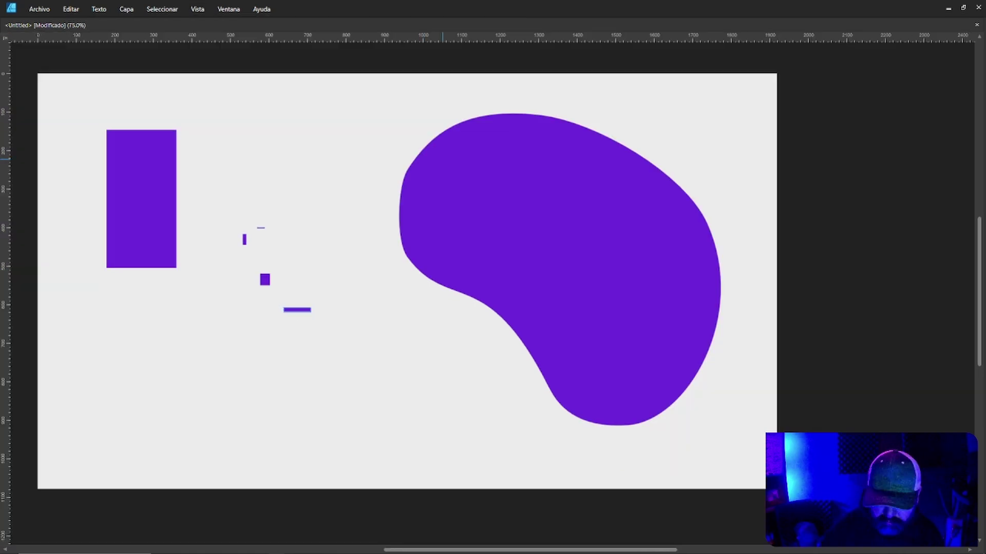
# Save the document to the desktop as an Affinity file named MiniP
pyautogui.click(39, 9)
pyautogui.click(57, 134)
pyautogui.write('MiniP')
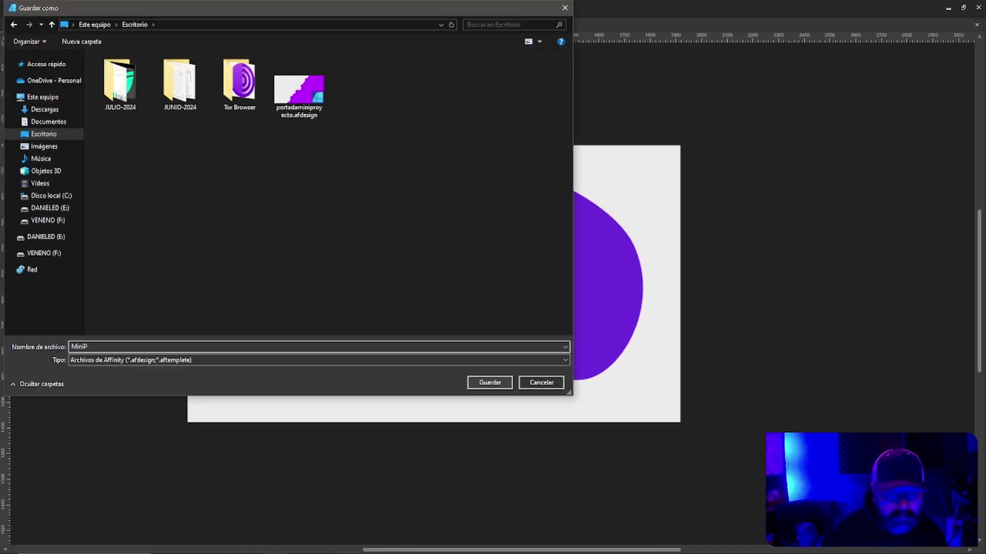
pyautogui.press('Return')
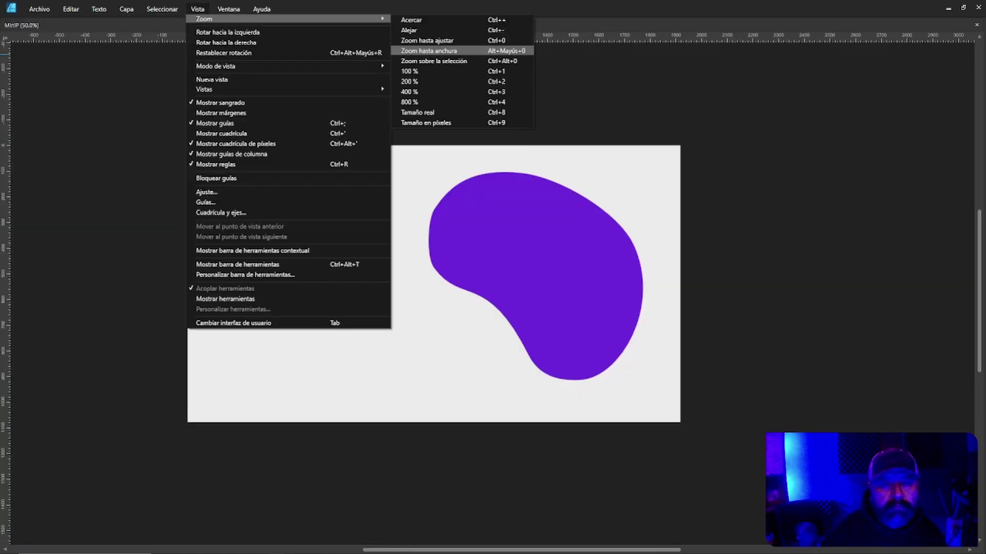
# Fit the page to the view width and restore the hidden tools, main toolbar, context toolbar and side panels
pyautogui.click(207, 192)
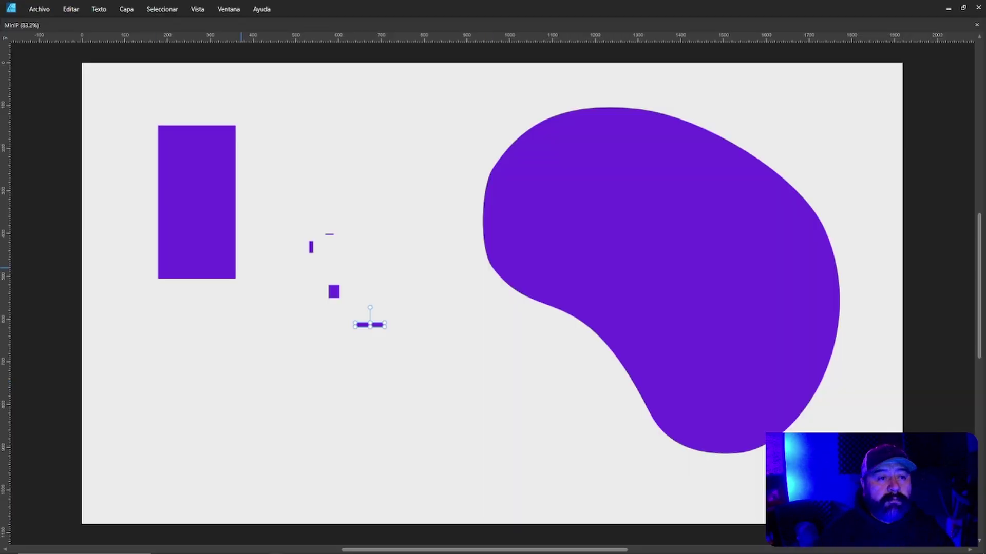
pyautogui.click(197, 9)
pyautogui.click(225, 298)
pyautogui.click(197, 8)
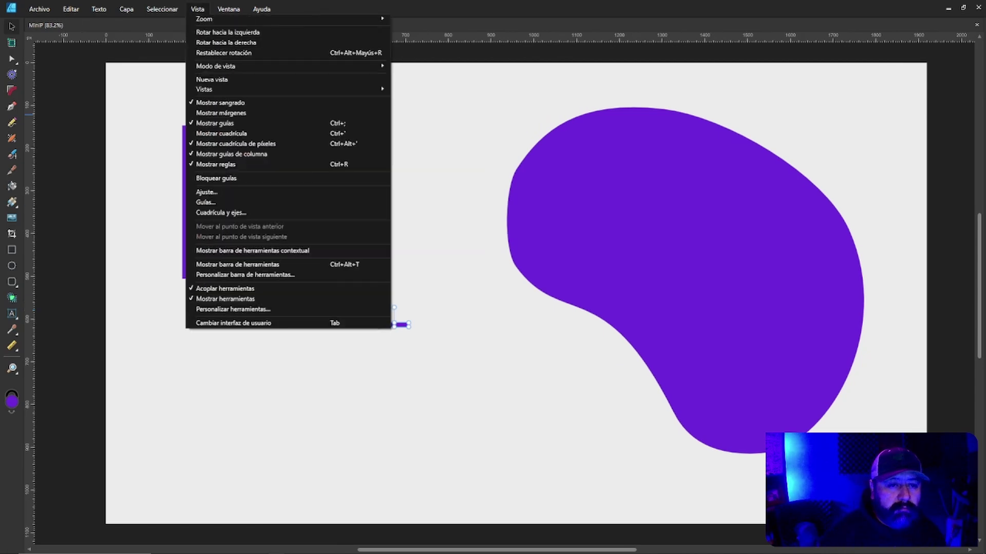
pyautogui.click(238, 265)
pyautogui.click(197, 9)
pyautogui.click(252, 251)
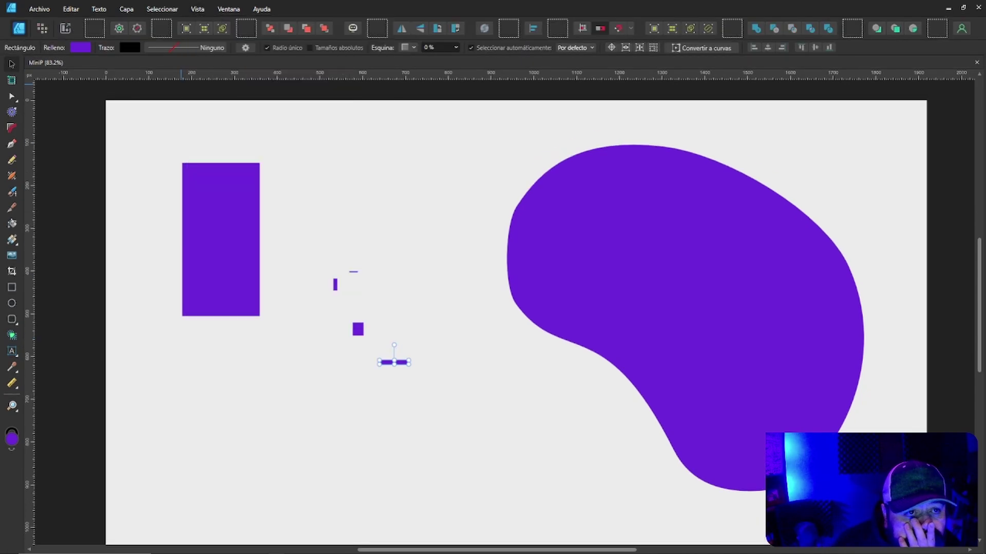
pyautogui.click(228, 9)
pyautogui.click(347, 20)
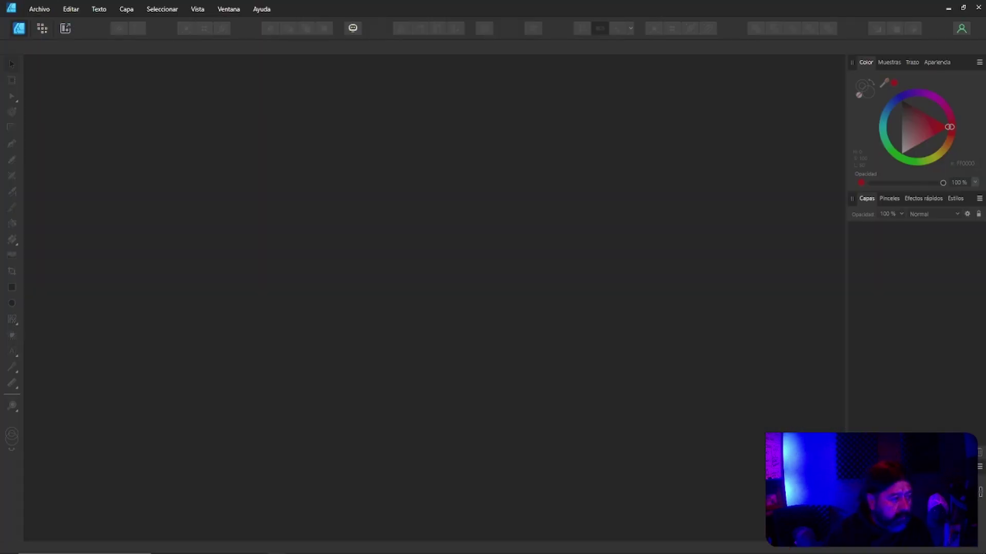
# Create a landscape document of 1920 × 1080 px at 300 PPI with a transparent background and no margins
pyautogui.click(39, 9)
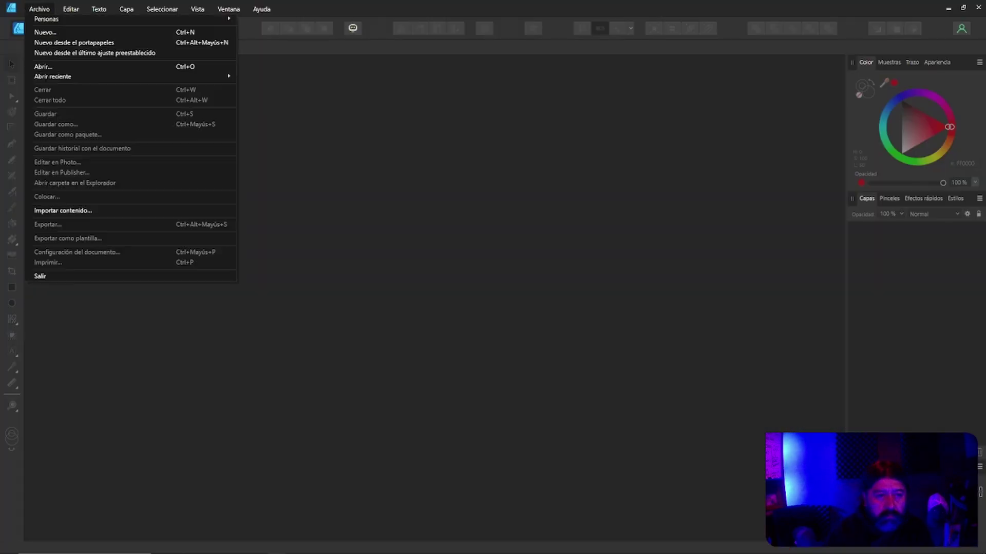
pyautogui.click(41, 22)
pyautogui.click(602, 362)
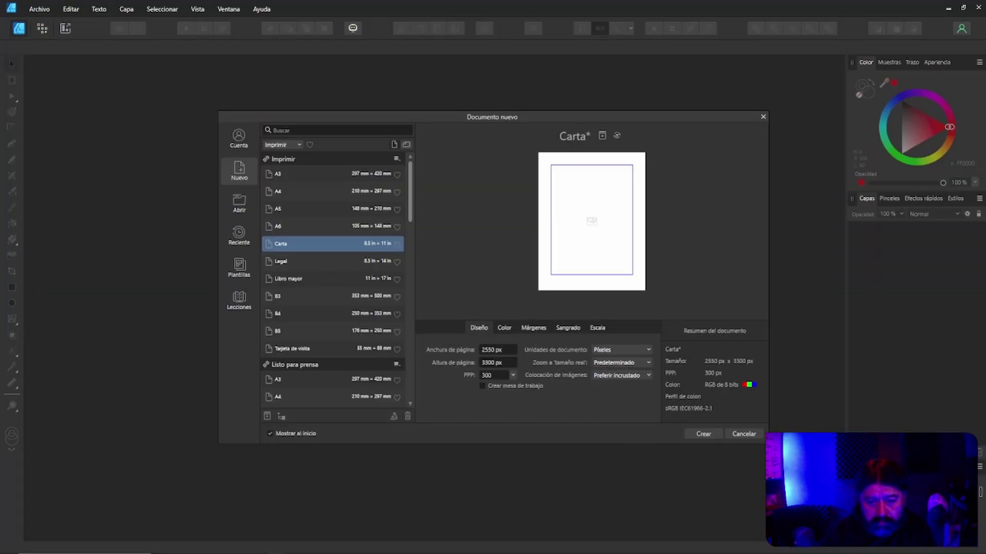
pyautogui.write('1080')
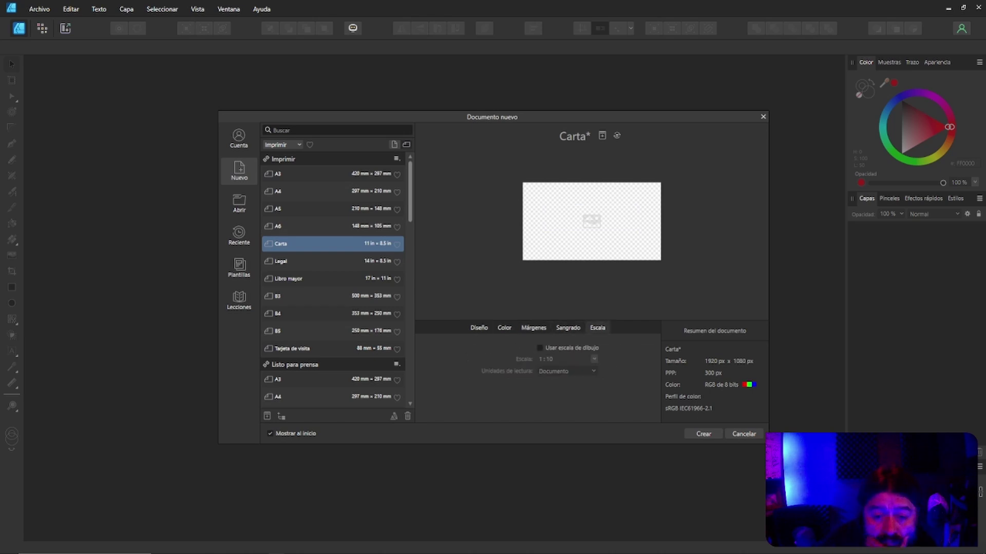
pyautogui.press('Escape')
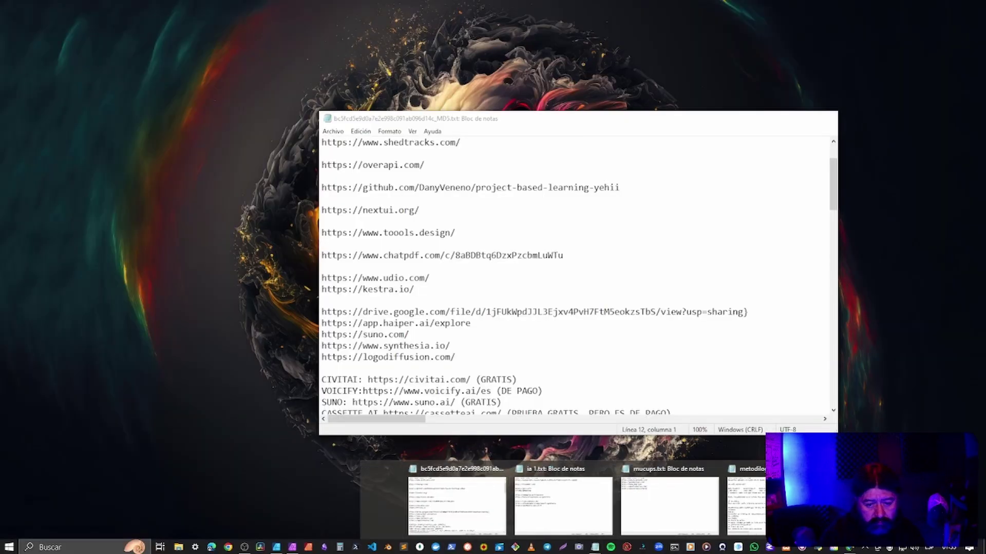
# Switch to Just Color Picker and load the saved colour list from the JULIO-2024 folder
pyautogui.hotkey('alt', 'Tab')
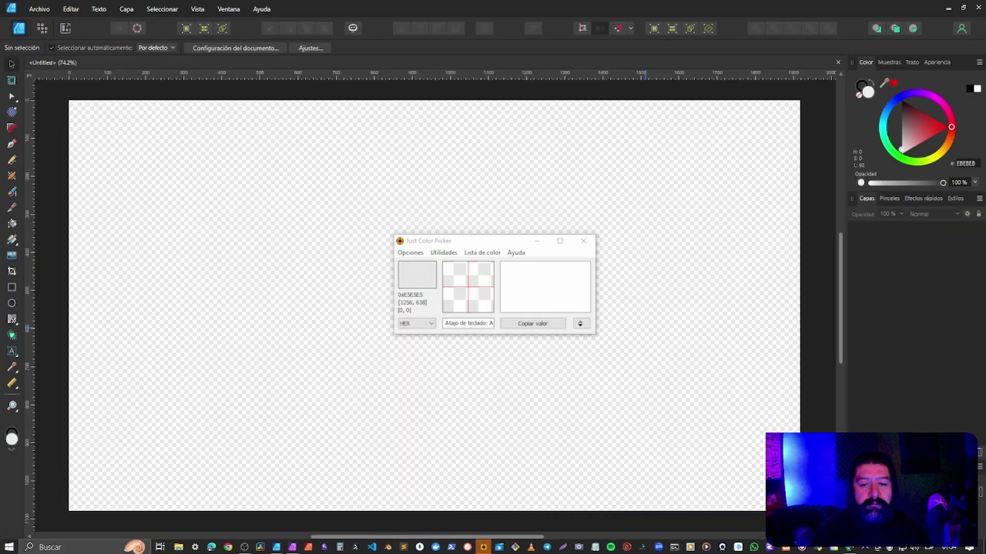
pyautogui.click(410, 253)
pyautogui.click(417, 263)
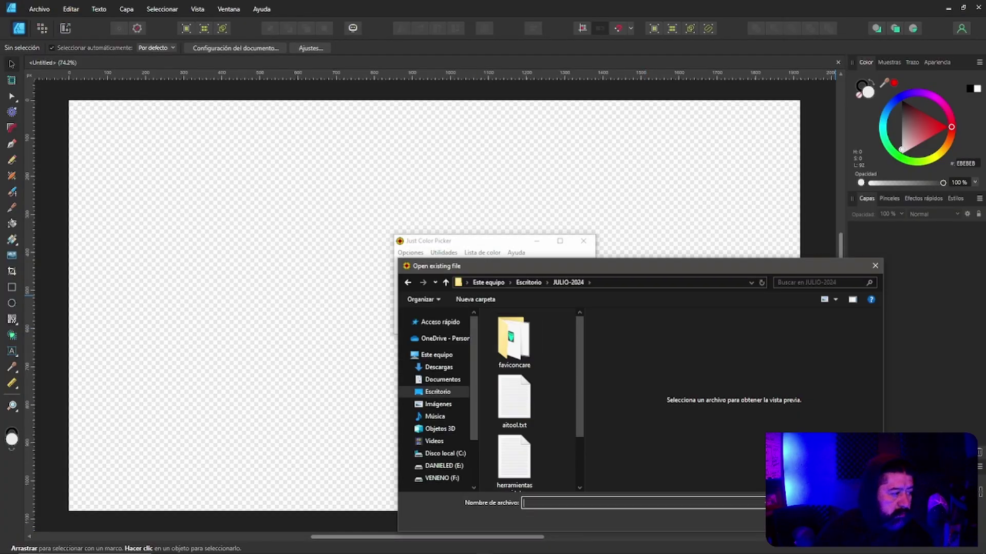
pyautogui.scroll(-3, 514, 400)
pyautogui.click(511, 468)
pyautogui.press('Return')
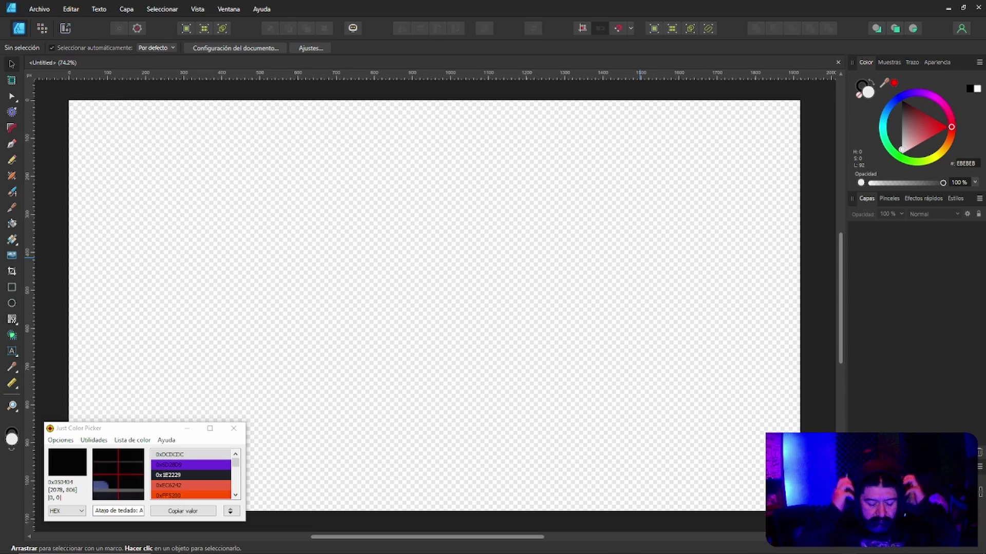
# Draw a borderless rectangle filled with EBEBEB in Affinity Designer and fit it over the whole page as its background
pyautogui.hotkey('ctrl', 'v')
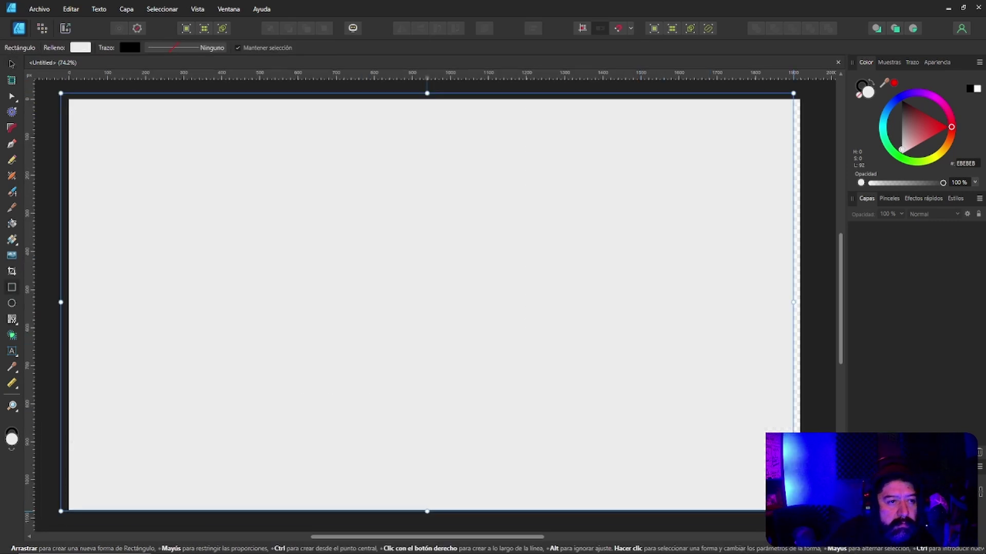
pyautogui.moveTo(63, 304); pyautogui.dragTo(74, 304)
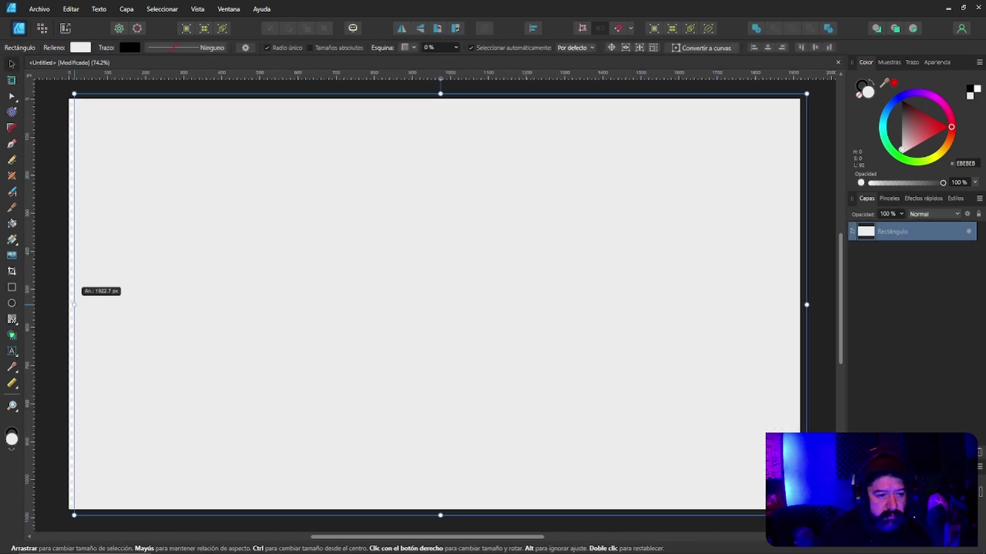
pyautogui.moveTo(806, 305); pyautogui.dragTo(800, 305)
pyautogui.hotkey('ctrl', 'd')
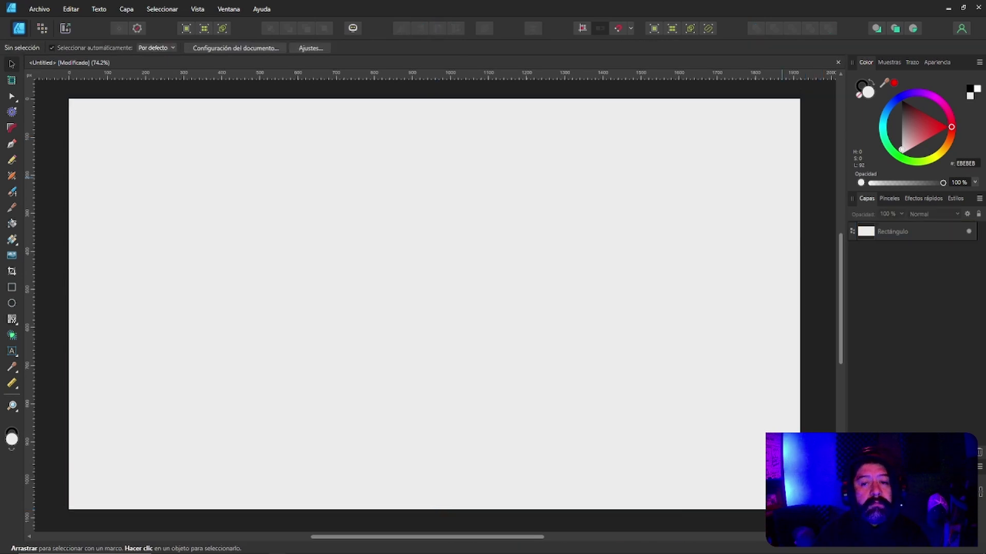
# Draw a purple bar about 640 × 160 px at the page's upper-right corner with 79.6 px left corners and 0 px right corners
pyautogui.click(12, 319)
pyautogui.moveTo(566, 100); pyautogui.dragTo(809, 160)
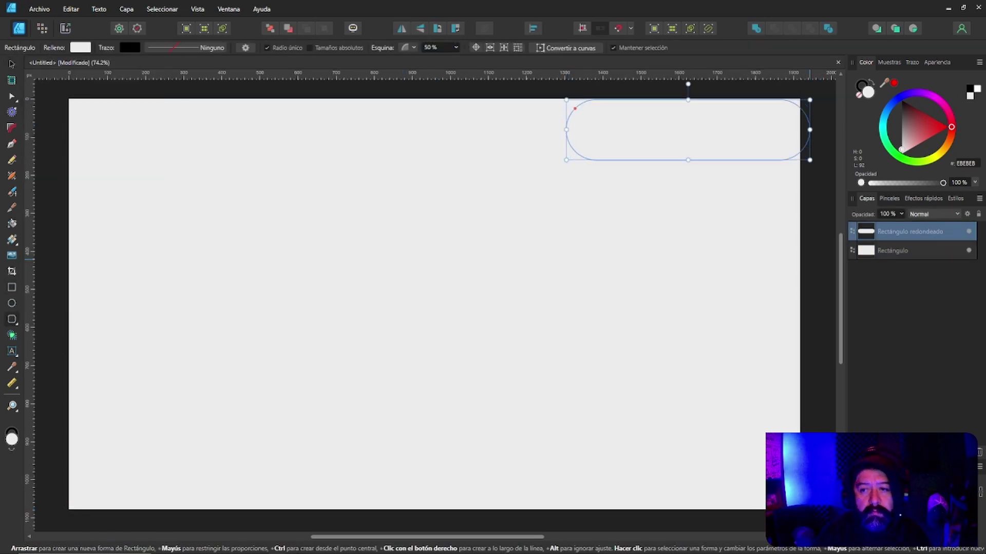
pyautogui.click(924, 96)
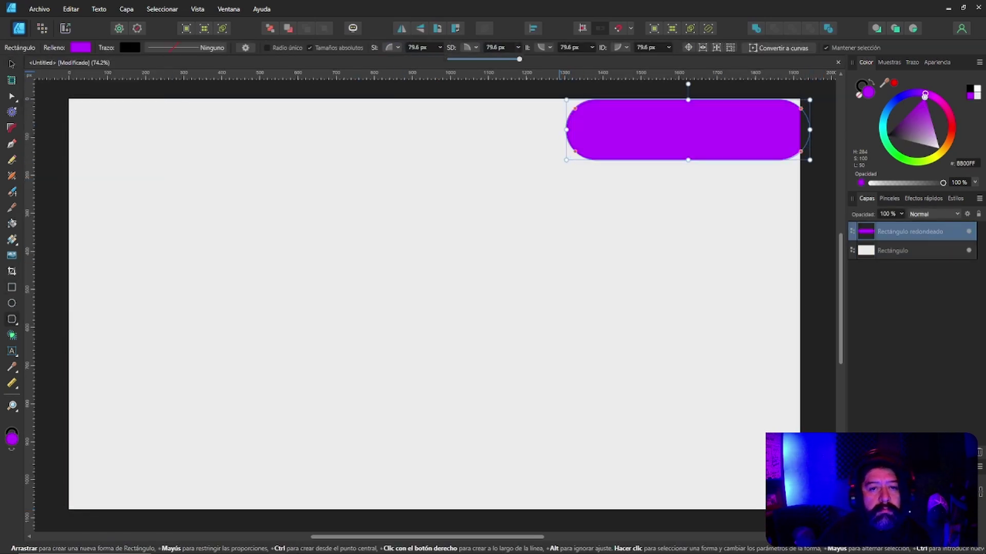
pyautogui.press('v')
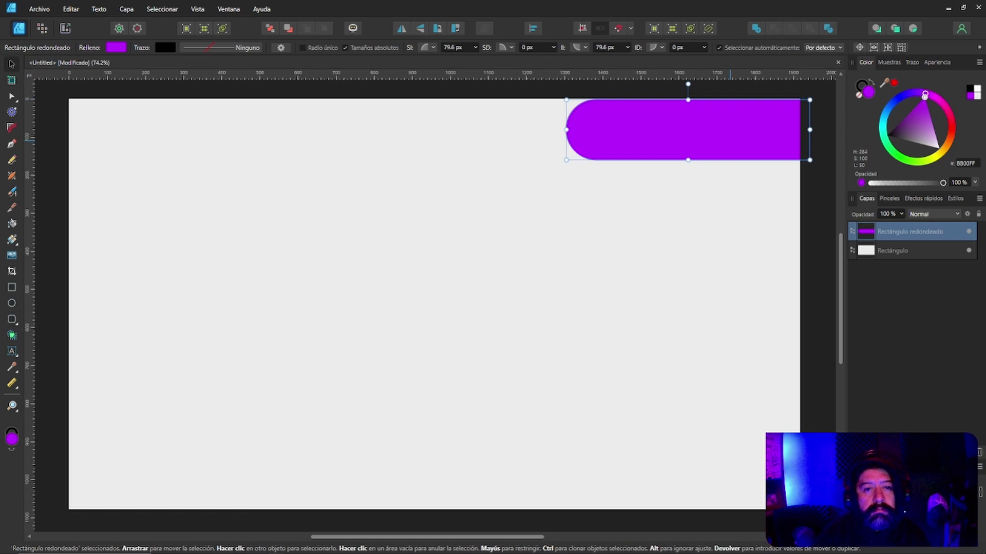
# Copy the purple bar down the page's right side as a leftward-stepping staircase, with an enlarged bar across the middle
pyautogui.moveTo(688, 130); pyautogui.dragTo(669, 262)
pyautogui.moveTo(591, 247); pyautogui.dragTo(636, 225)
pyautogui.hotkey('ctrl', 'd')
pyautogui.moveTo(458, 256); pyautogui.dragTo(352, 319)
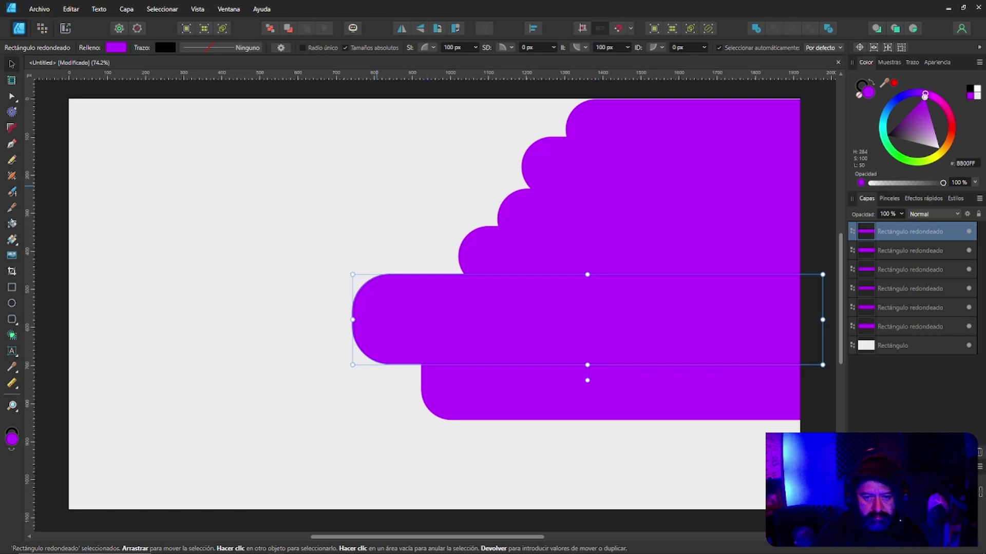
# Add four more bar copies below the enlarged one, continuing the staircase to the page's lower edge
pyautogui.click(205, 257)
pyautogui.click(683, 128)
pyautogui.hotkey('ctrl', 'd')
pyautogui.moveTo(683, 129); pyautogui.dragTo(606, 352)
pyautogui.click(587, 319)
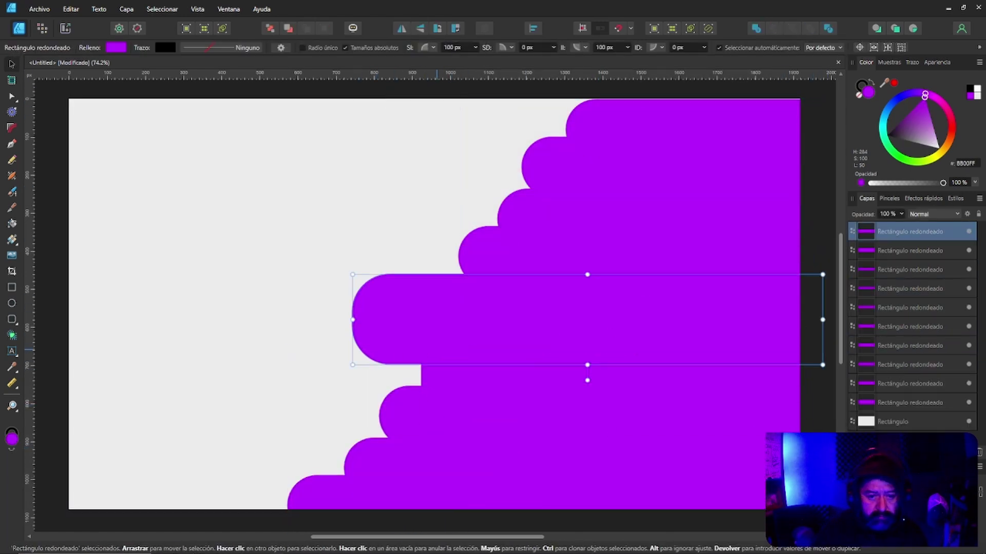
# Remove the enlarged middle bar, close the gap with the four lower bars and place two more copies below them
pyautogui.hotkey('ctrl', 'z')
pyautogui.hotkey('ctrl', 'shift', 'z')
pyautogui.hotkey('ctrl', 'shift', 'z')
pyautogui.hotkey('ctrl', 'shift', 'z')
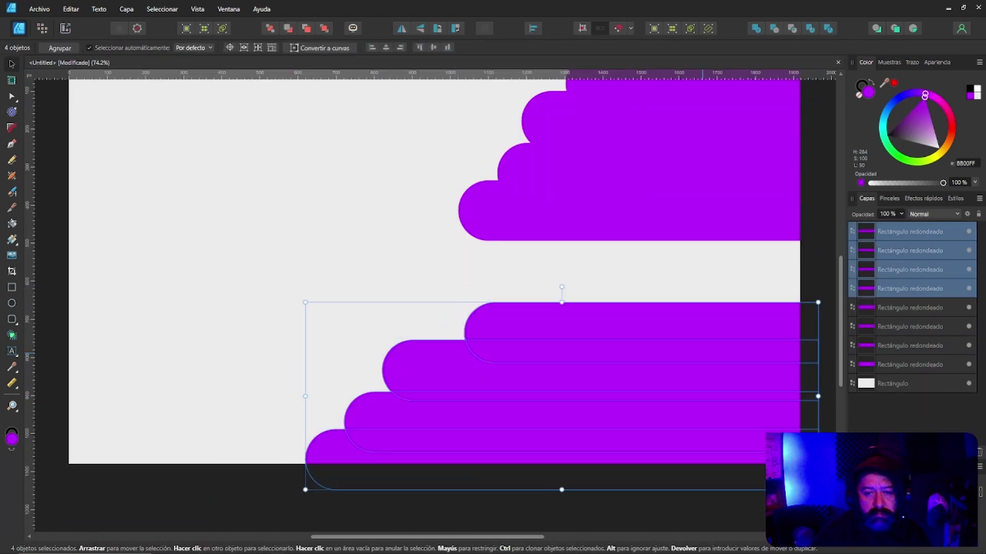
pyautogui.hotkey('ctrl', 'z')
pyautogui.hotkey('ctrl', 'z')
pyautogui.hotkey('ctrl', 'z')
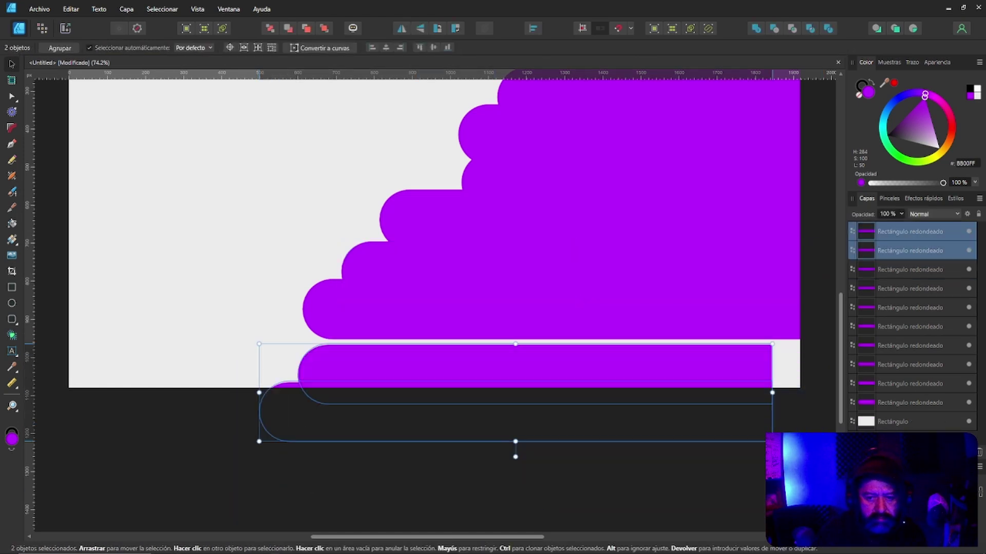
# Deselect the bars and save the document to the desktop as an Affinity file named portada
pyautogui.hotkey('ctrl', '-')
pyautogui.press('Escape')
pyautogui.hotkey('ctrl', 's')
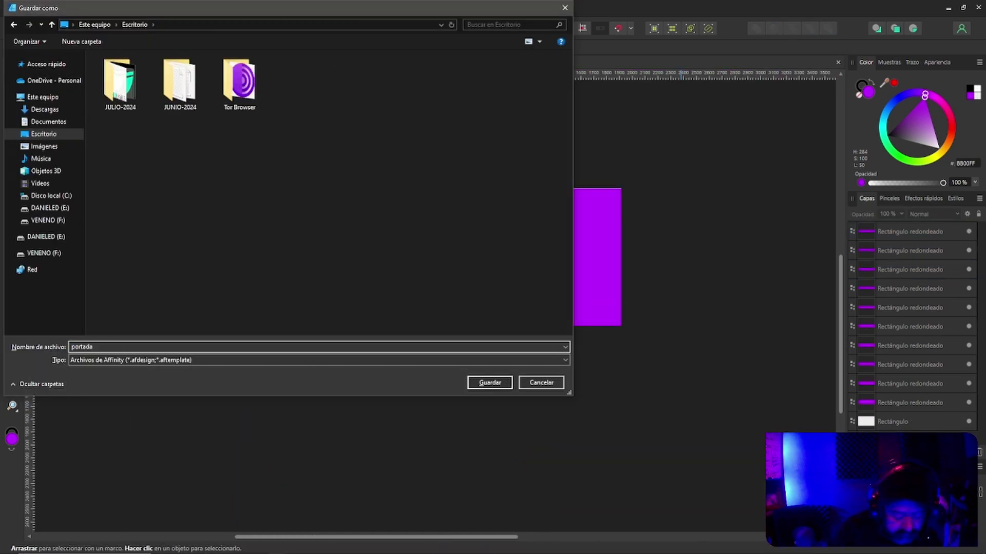
pyautogui.press('Return')
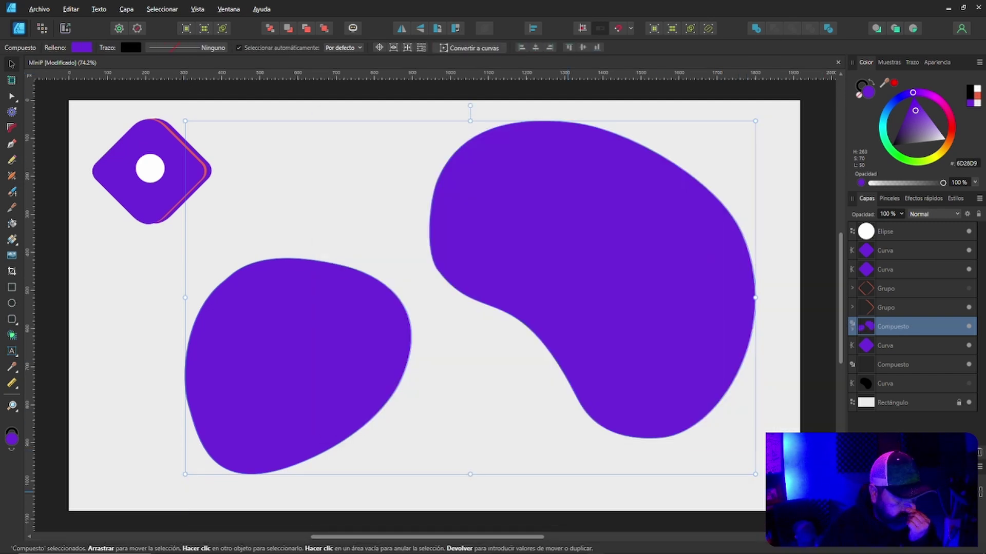
# Try an inward contour with a radius of -59.3 px on the compound of the two purple blobs in MiniP
pyautogui.press('j')
pyautogui.moveTo(760, 297); pyautogui.dragTo(719, 297)
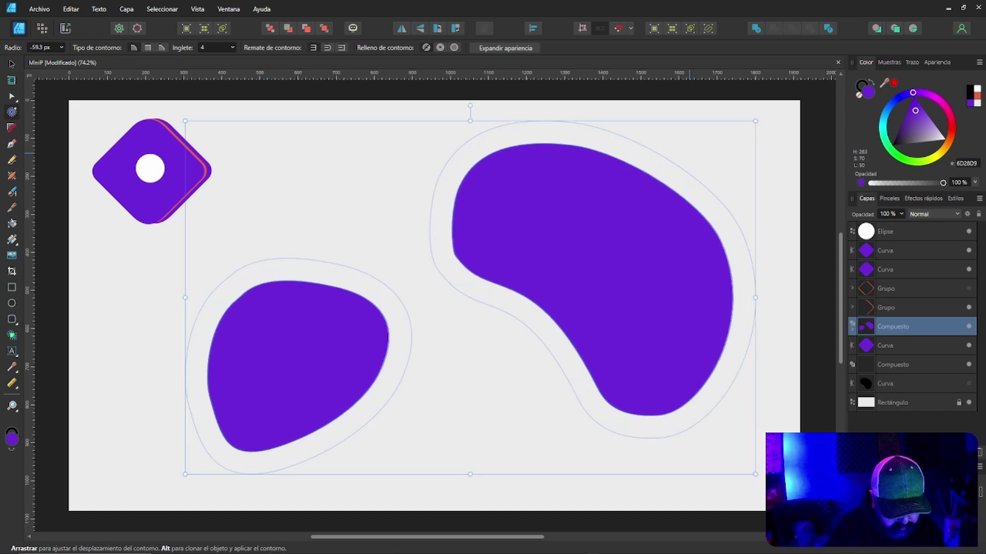
pyautogui.press('v')
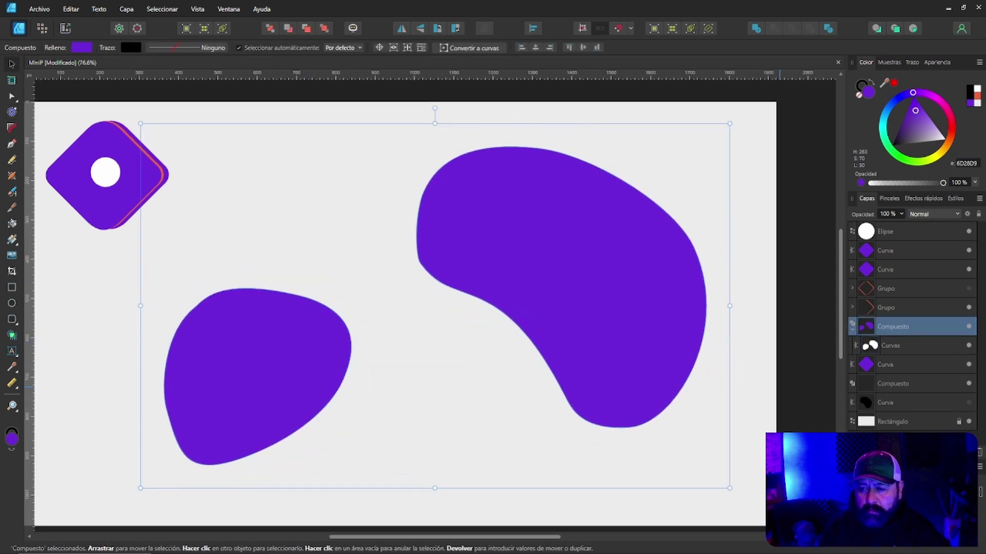
# Undo the inward contour and the compound of the two purple blobs
pyautogui.hotkey('ctrl', 'z')
pyautogui.hotkey('ctrl', 'z')
pyautogui.hotkey('ctrl', 'z')
pyautogui.hotkey('ctrl', 'z')
pyautogui.hotkey('ctrl', 'z')
pyautogui.hotkey('ctrl', 'z')
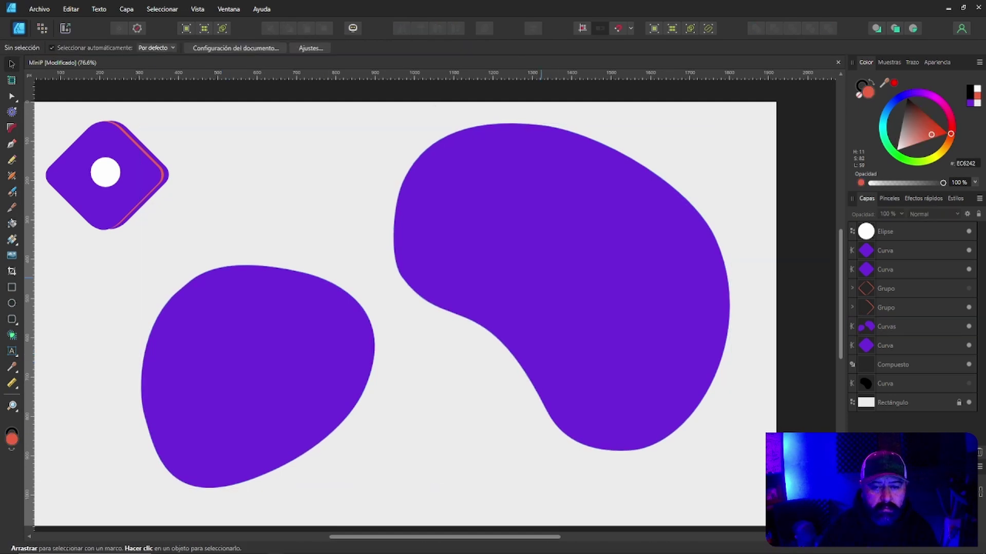
# Try combining the two blobs into a nested contoured compound and moving the smaller blob against the kidney shape
pyautogui.hotkey('ctrl', 'shift', 'z')
pyautogui.hotkey('ctrl', 'shift', 'z')
pyautogui.hotkey('ctrl', 'shift', 'z')
pyautogui.hotkey('ctrl', 'shift', 'z')
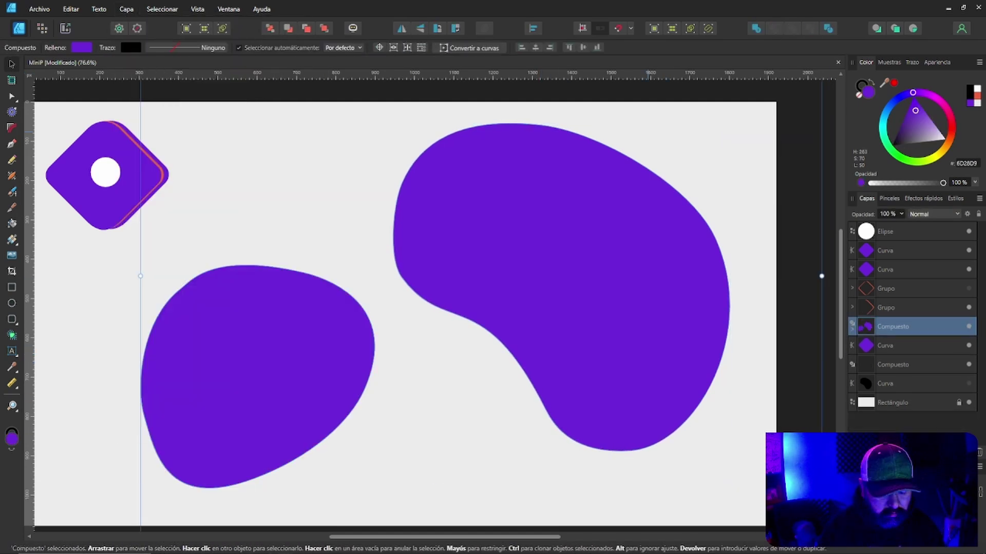
pyautogui.hotkey('ctrl', 'z')
pyautogui.hotkey('ctrl', 'z')
pyautogui.hotkey('ctrl', 'z')
pyautogui.hotkey('ctrl', 'z')
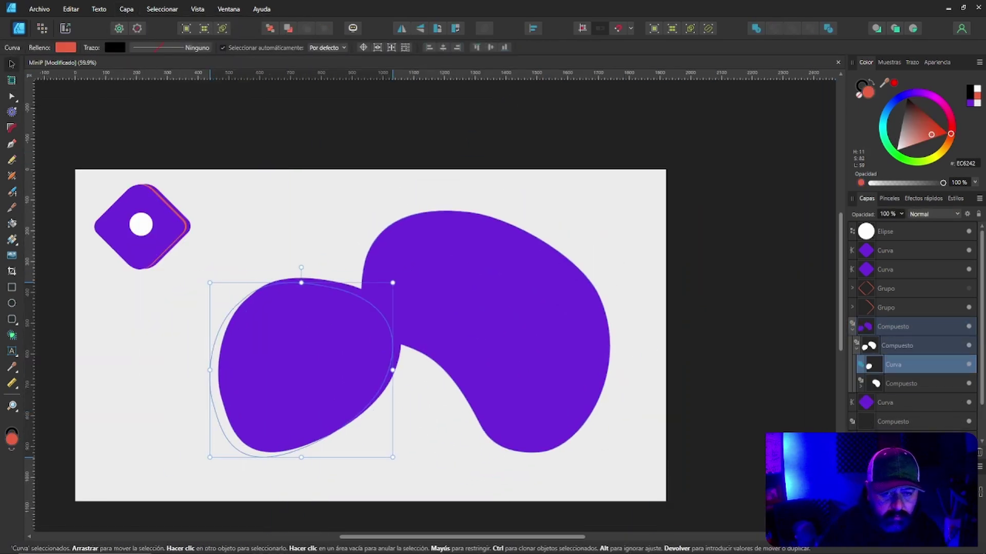
# Move the smaller blob away from the kidney shape and undo the combination, back to separate shapes
pyautogui.scroll(-1, 370, 334)
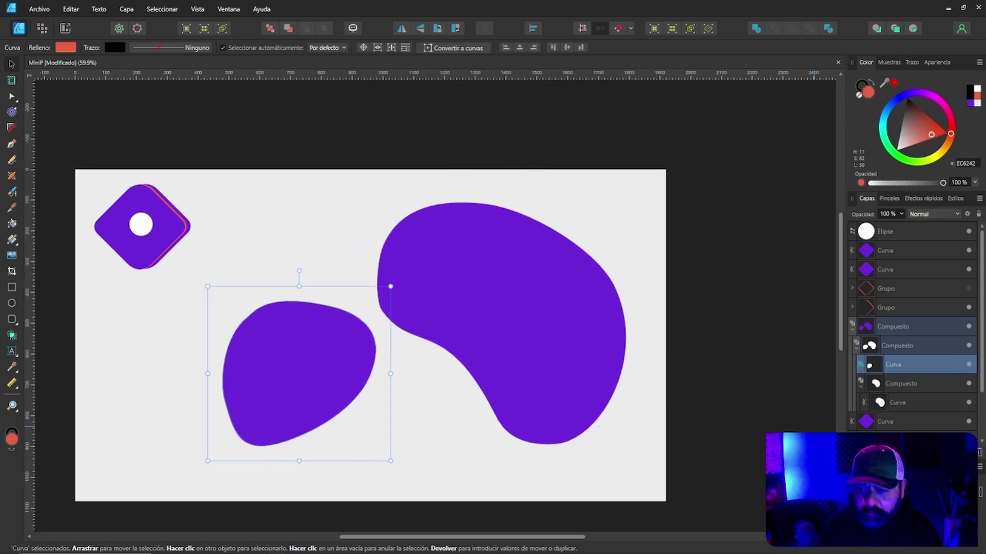
pyautogui.hotkey('ctrl', 'z')
pyautogui.hotkey('ctrl', 'z')
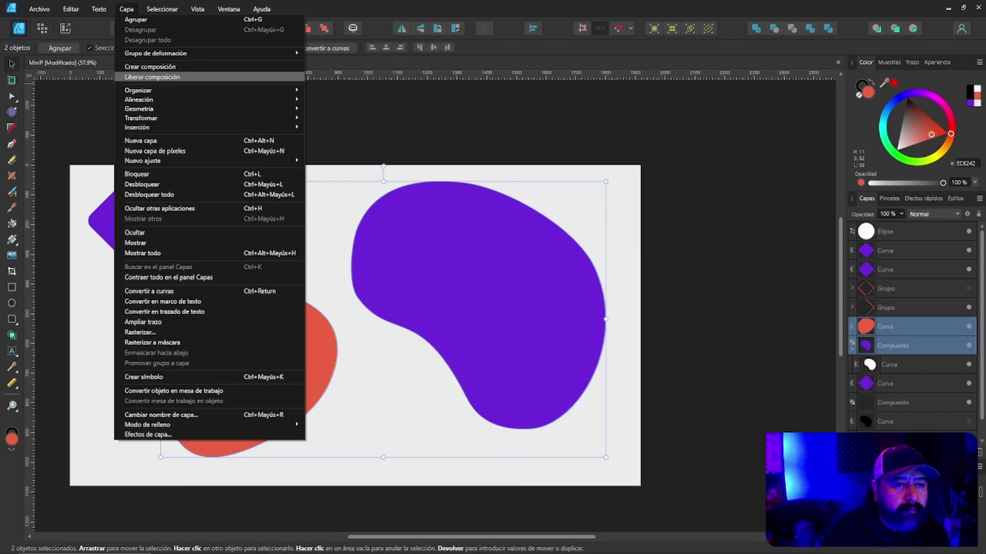
# Combine the red blob and the kidney compound into a nested purple compound whose outward and inward contours bridge the two shapes
pyautogui.hotkey('ctrl', 'shift', 'z')
pyautogui.hotkey('ctrl', 'shift', 'z')
pyautogui.hotkey('ctrl', 'z')
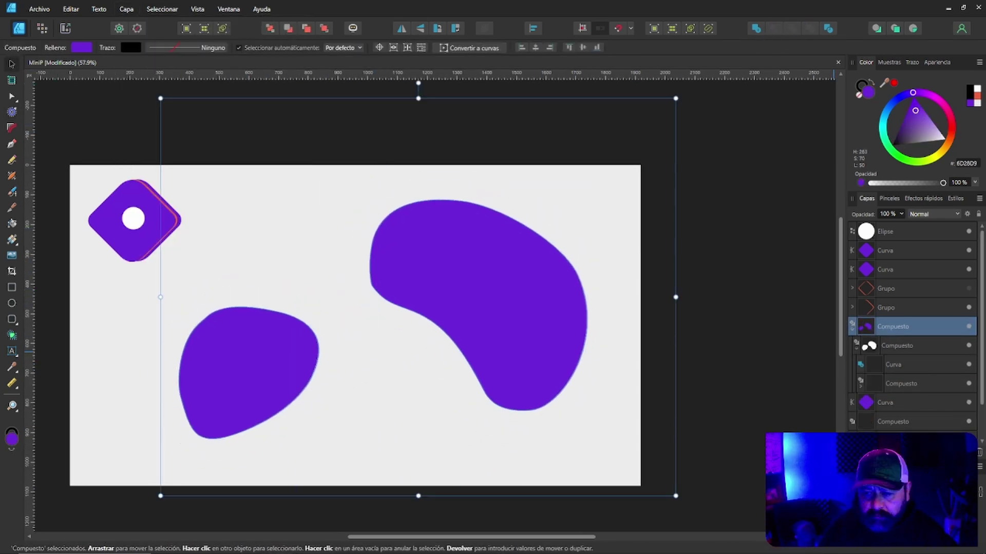
pyautogui.hotkey('ctrl', 'shift', 'z')
pyautogui.hotkey('ctrl', 'shift', 'z')
pyautogui.hotkey('ctrl', 'shift', 'z')
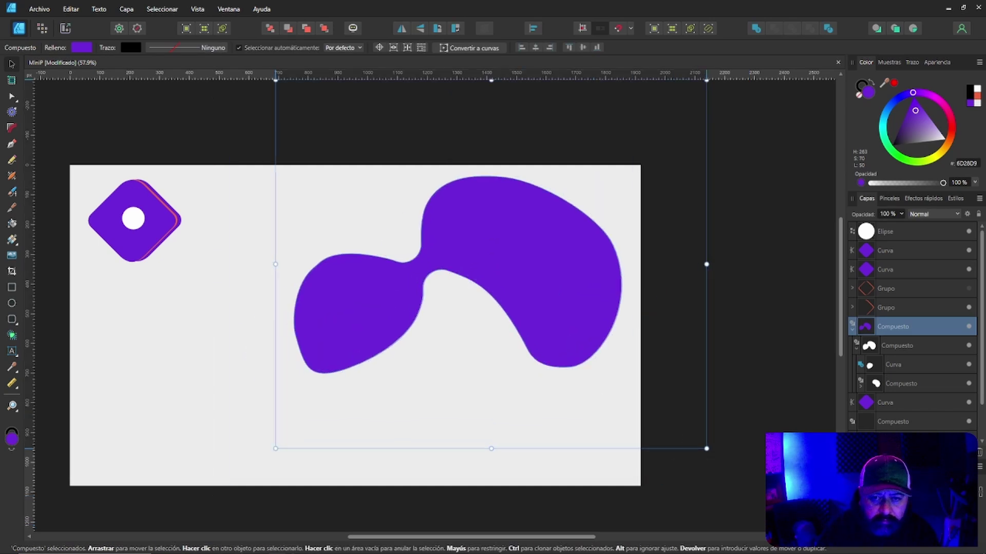
# Rotate the smaller blob inside the nested compound beside the kidney's left edge, then select the inner kidney compound
pyautogui.hotkey('ctrl', 'shift', 'z')
pyautogui.hotkey('ctrl', 'd')
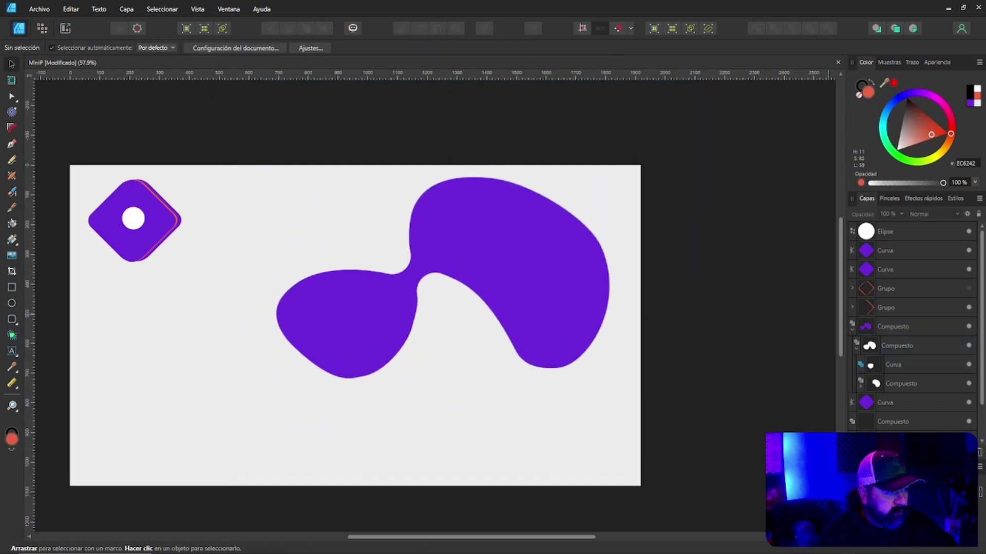
pyautogui.hotkey('ctrl', 'shift', 'z')
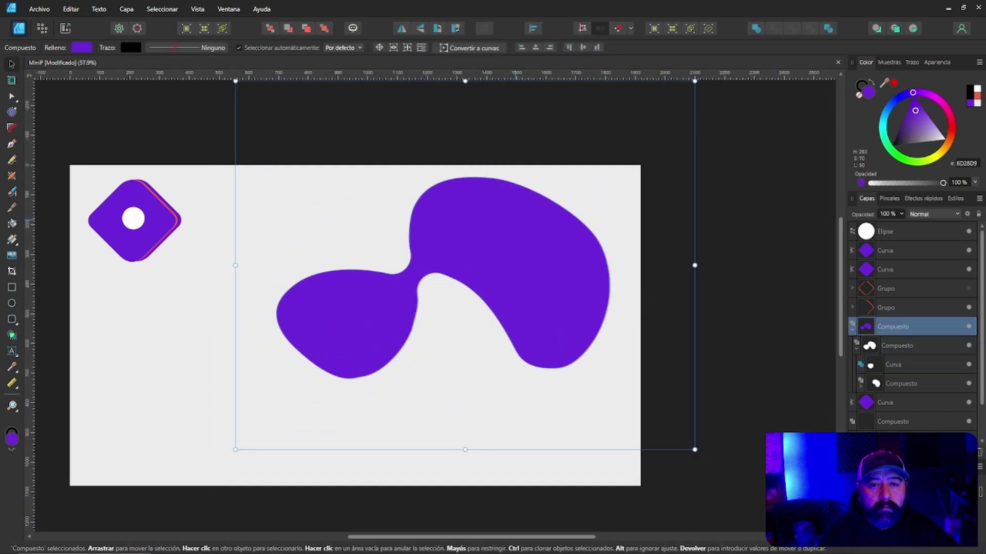
pyautogui.hotkey('ctrl', 'shift', 'z')
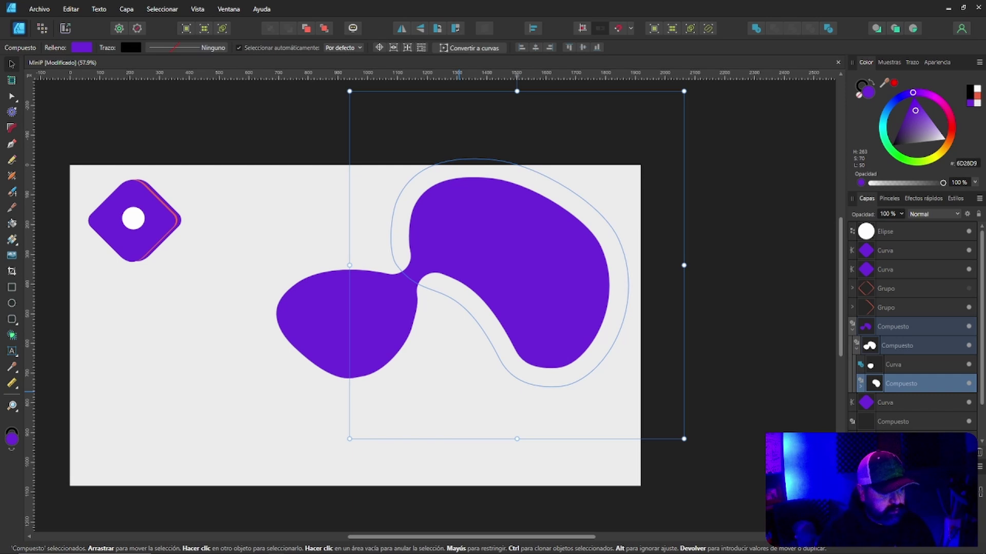
# Add a second small red blob to the nested purple compound, hanging below the kidney shape, and reposition the existing left blob
pyautogui.hotkey('ctrl', 'shift', 'z')
pyautogui.hotkey('ctrl', 'shift', 'z')
pyautogui.hotkey('ctrl', 'shift', 'z')
pyautogui.hotkey('ctrl', 'shift', 'z')
pyautogui.hotkey('ctrl', 'shift', 'z')
pyautogui.hotkey('ctrl', 'shift', 'z')
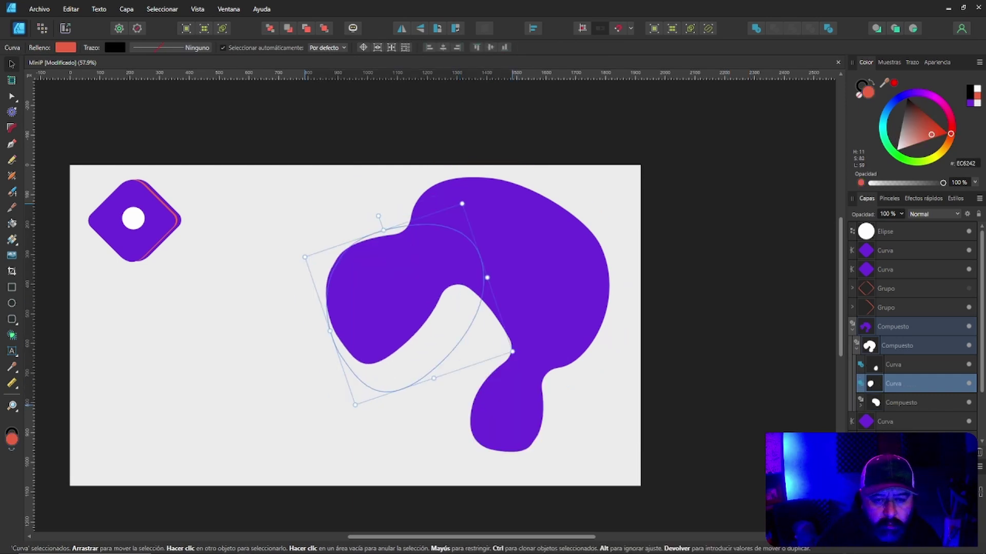
# Rotate the left blob and move it outward so a narrow neck joins it to the kidney shape
pyautogui.hotkey('ctrl', 'shift', 'z')
pyautogui.hotkey('ctrl', 'shift', 'z')
pyautogui.hotkey('ctrl', 'shift', 'z')
pyautogui.hotkey('ctrl', 'shift', 'z')
pyautogui.hotkey('ctrl', 'shift', 'z')
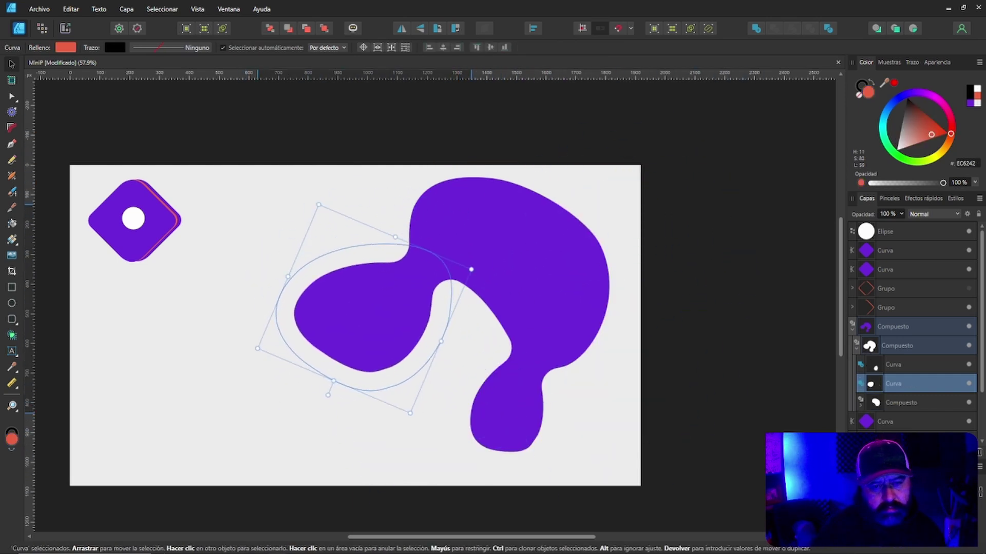
# Scale down the whole purple compound and place a copy of the white circle on the page below the diamond icon
pyautogui.hotkey('ctrl', 'shift', 'z')
pyautogui.hotkey('ctrl', 'shift', 'z')
pyautogui.hotkey('ctrl', 'shift', 'z')
pyautogui.hotkey('ctrl', 'shift', 'z')
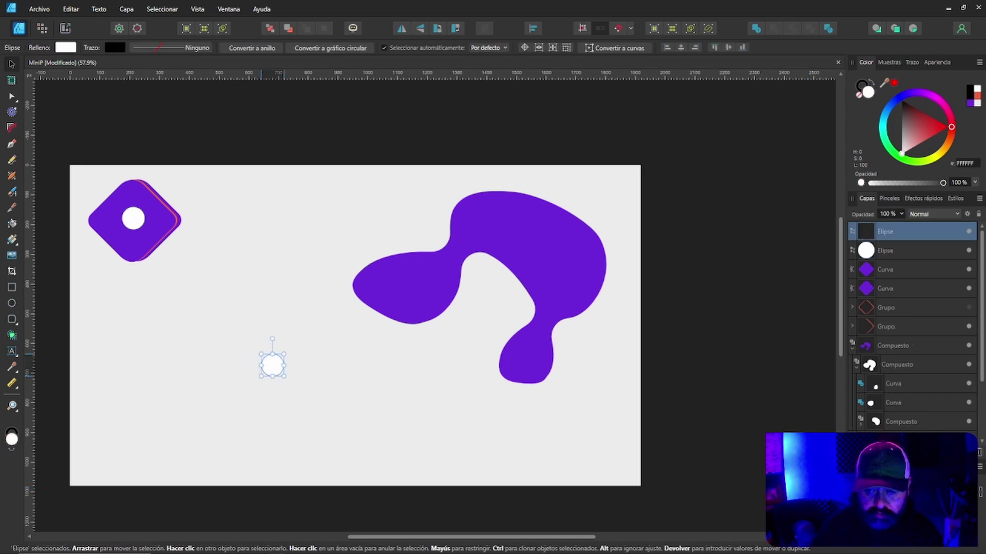
# Add an enlarged circle inside the compound beside the kidney shape, and move the left blob away to the page's left side
pyautogui.hotkey('ctrl', 'shift', 'z')
pyautogui.hotkey('ctrl', 'shift', 'z')
pyautogui.hotkey('ctrl', 'shift', 'z')
pyautogui.hotkey('ctrl', 'shift', 'z')
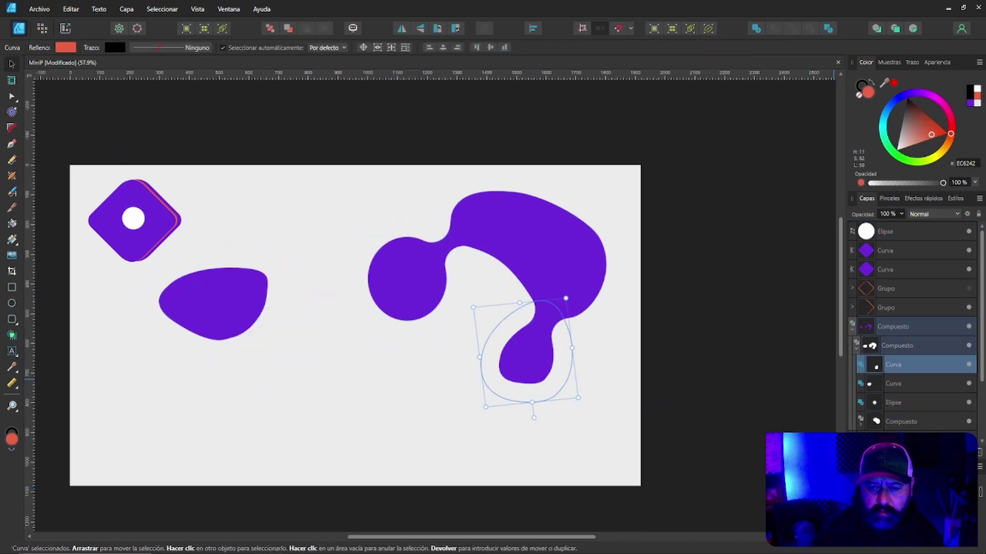
# Replace the lower blob with a circle inside the compound, remove the detached blobs, and rearrange the joined shape
pyautogui.hotkey('ctrl', 'shift', 'z')
pyautogui.hotkey('ctrl', 'shift', 'z')
pyautogui.hotkey('ctrl', 'shift', 'z')
pyautogui.hotkey('ctrl', 'shift', 'z')
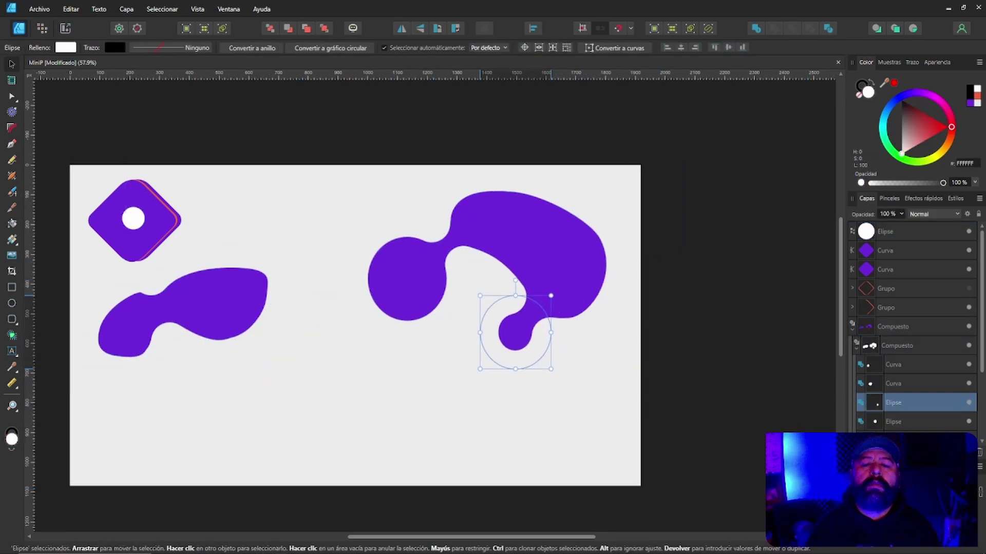
pyautogui.hotkey('ctrl', 'shift', 'z')
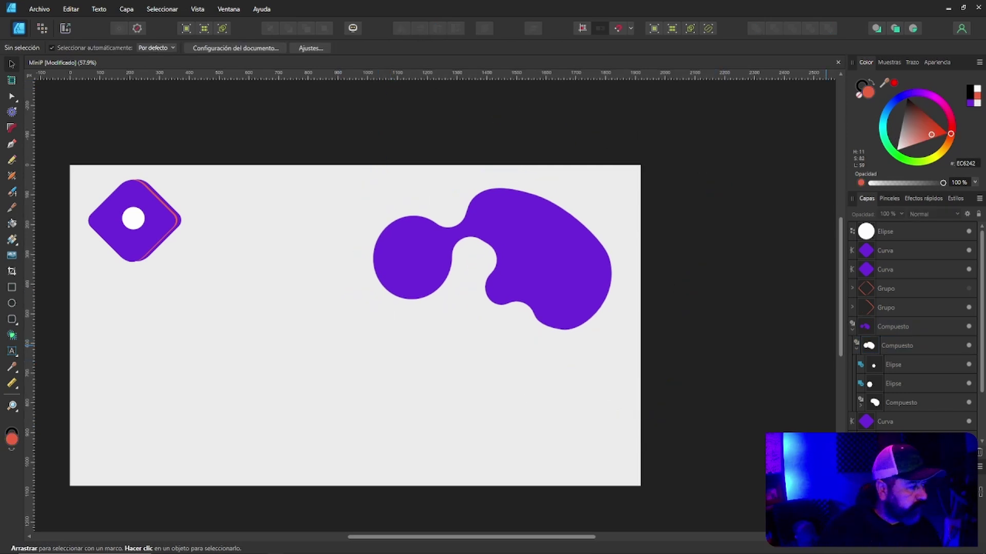
# Add two separate text lines, MINI and PROYECTO, below the diamond icon
pyautogui.press('t')
pyautogui.click(145, 303)
pyautogui.click(139, 351)
pyautogui.write('PROYECTO')
pyautogui.press('Escape')
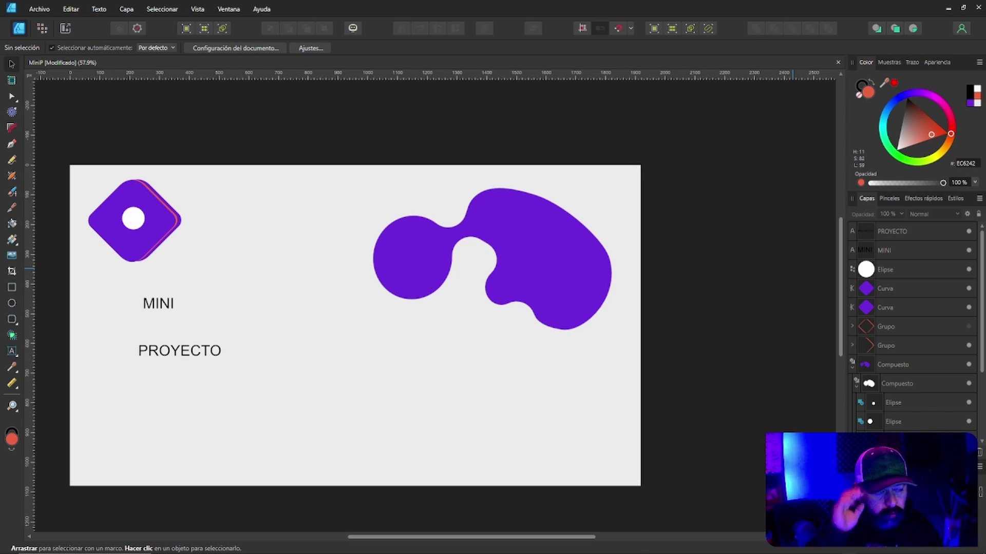
# Move MINI and PROYECTO below the purple shape and browse the fonts for PROYECTO, choosing Hintdake Sans
pyautogui.moveTo(159, 303); pyautogui.dragTo(536, 364)
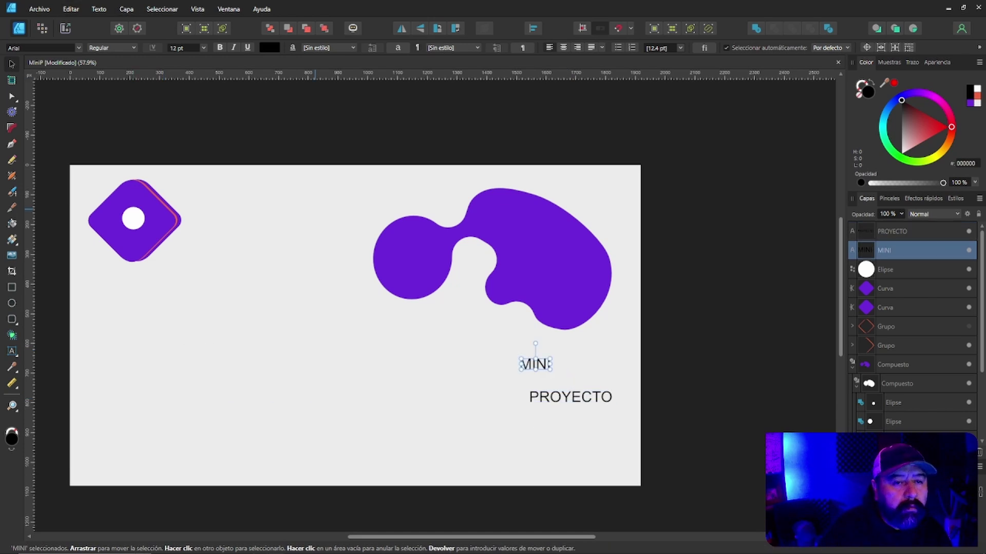
pyautogui.click(570, 397)
pyautogui.click(41, 47)
pyautogui.press('Down')
pyautogui.press('Down')
pyautogui.press('Down')
pyautogui.press('Down')
pyautogui.press('Down')
pyautogui.press('Down')
pyautogui.press('Down')
pyautogui.press('Down')
pyautogui.press('Down')
pyautogui.press('Down')
pyautogui.press('Down')
pyautogui.press('Down')
pyautogui.press('Down')
pyautogui.press('Down')
pyautogui.press('Down')
pyautogui.press('Down')
pyautogui.press('Down')
pyautogui.press('Down')
pyautogui.press('Down')
pyautogui.press('Down')
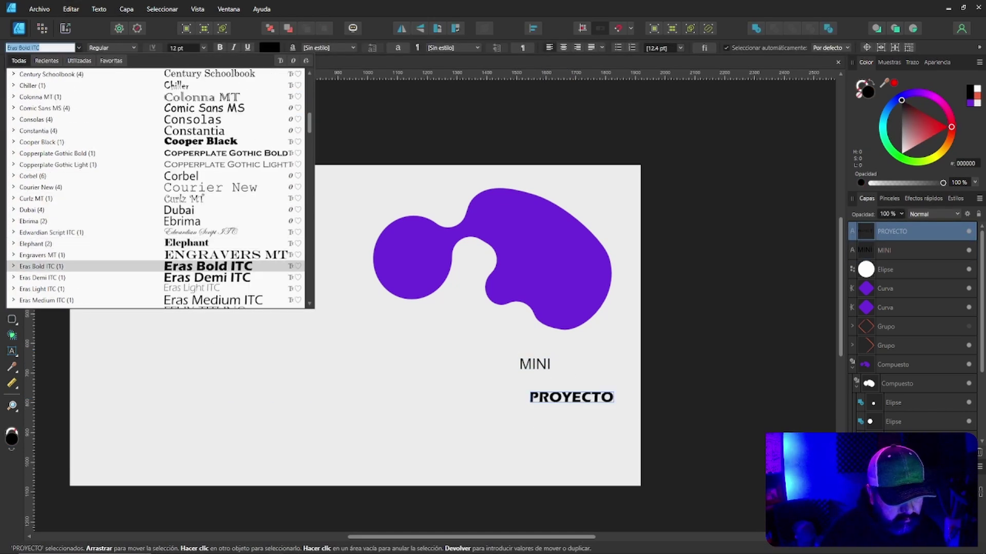
pyautogui.press('Down')
pyautogui.press('Down')
pyautogui.press('Down')
pyautogui.press('Down')
pyautogui.press('Down')
pyautogui.press('Down')
pyautogui.press('Down')
pyautogui.press('Down')
pyautogui.press('Down')
pyautogui.press('Down')
pyautogui.press('Down')
pyautogui.press('Down')
pyautogui.press('Down')
pyautogui.press('Down')
pyautogui.press('Down')
pyautogui.press('Down')
pyautogui.press('Down')
pyautogui.press('Down')
pyautogui.press('Down')
pyautogui.press('Down')
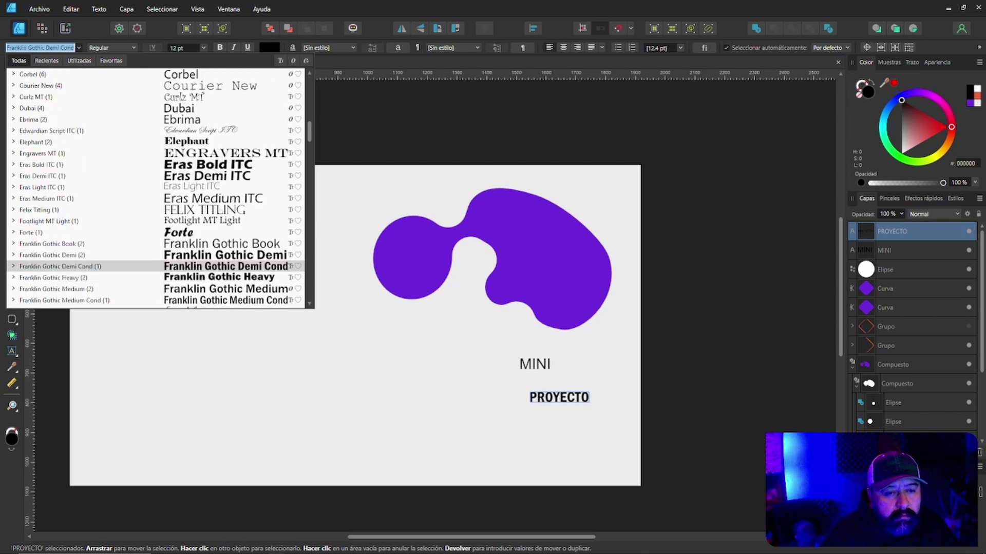
# Set MINI in Hintdake Sans and move both words back below the diamond icon
pyautogui.click(535, 364)
pyautogui.click(41, 48)
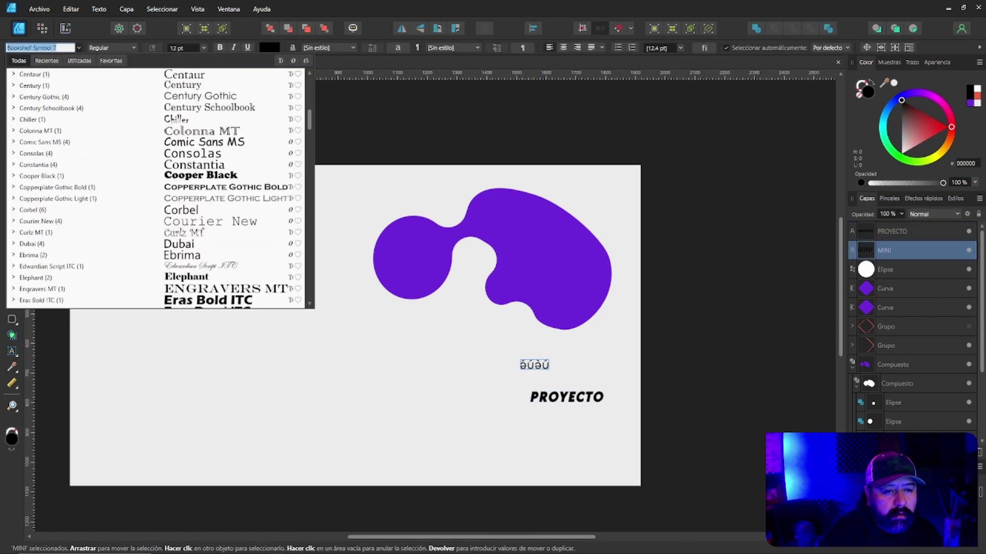
pyautogui.press('Return')
pyautogui.moveTo(535, 364); pyautogui.dragTo(151, 314)
pyautogui.moveTo(567, 397); pyautogui.dragTo(157, 350)
pyautogui.hotkey('ctrl', 'd')
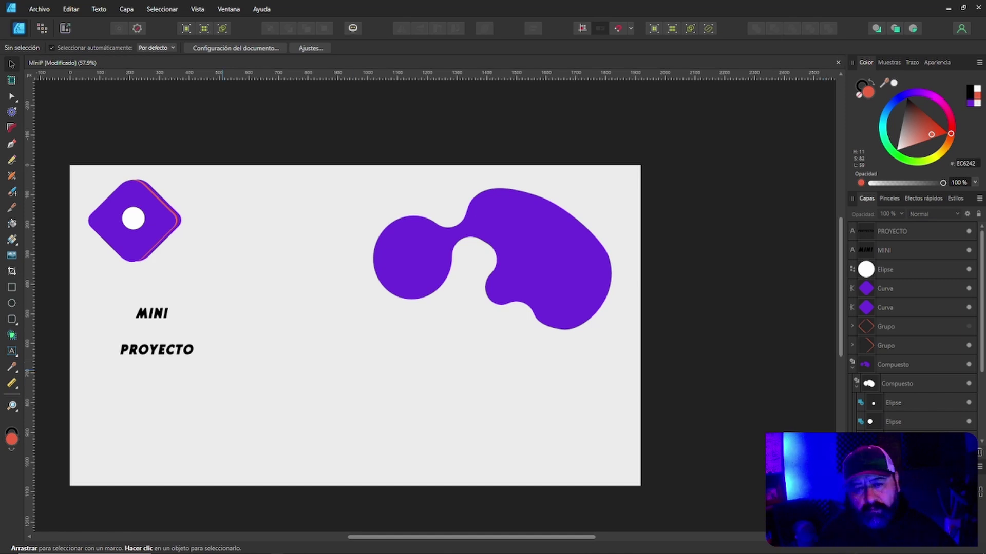
# Move the small circle inside the purple compound so it bridges the large circle and the kidney shape around a closed hole
pyautogui.moveTo(475, 288); pyautogui.dragTo(475, 267)
pyautogui.hotkey('ctrl', 'd')
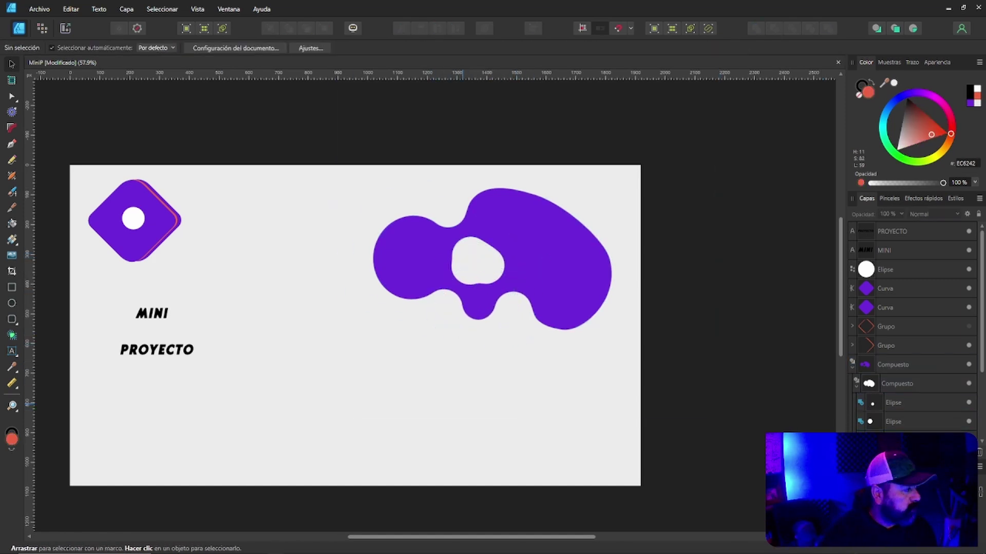
# Draw a red circle below the purple shape and wrap it in nested mesh warp groups to bulge it into a rounded square
pyautogui.press('m')
pyautogui.moveTo(264, 320); pyautogui.dragTo(376, 430)
pyautogui.click(126, 9)
pyautogui.click(148, 50)
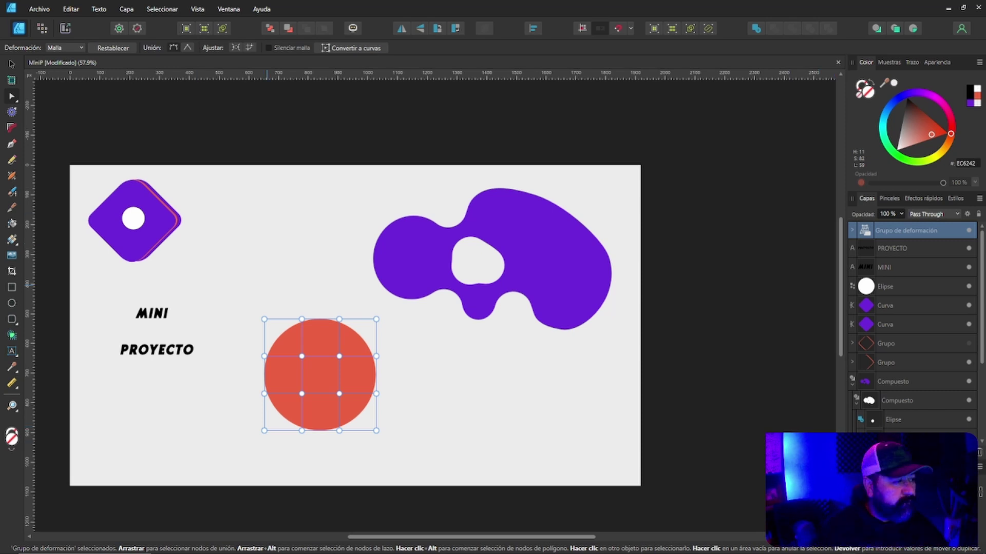
pyautogui.click(852, 231)
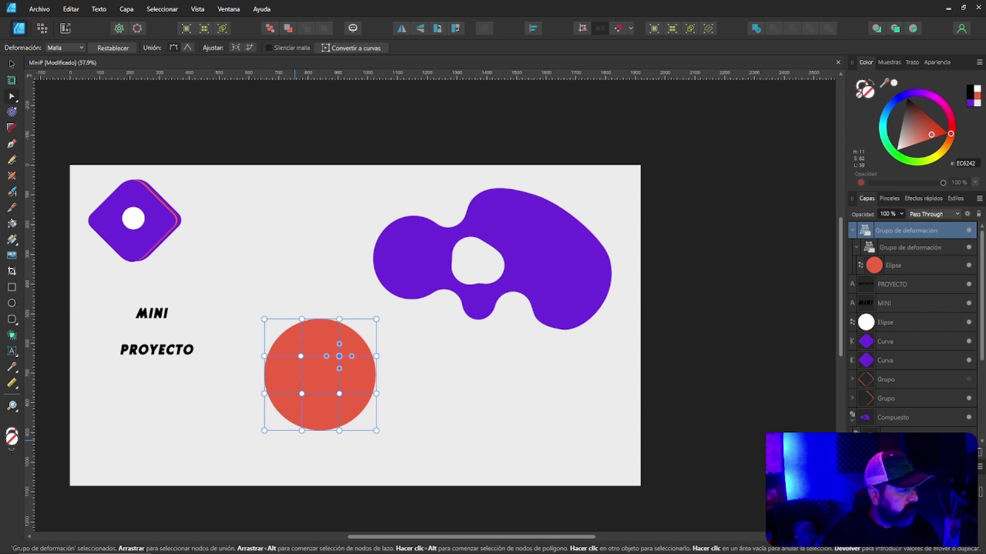
pyautogui.click(64, 47)
# Enlarge MINI to about 24.4 pt and set it directly above PROYECTO at a matching width
pyautogui.press('v')
pyautogui.moveTo(152, 314); pyautogui.dragTo(151, 336)
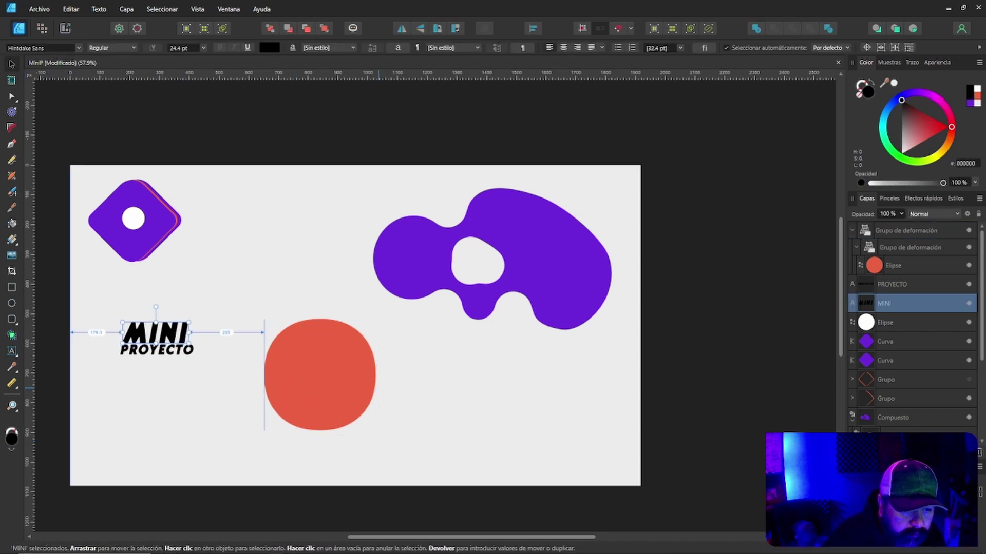
pyautogui.scroll(5, 98, 353)
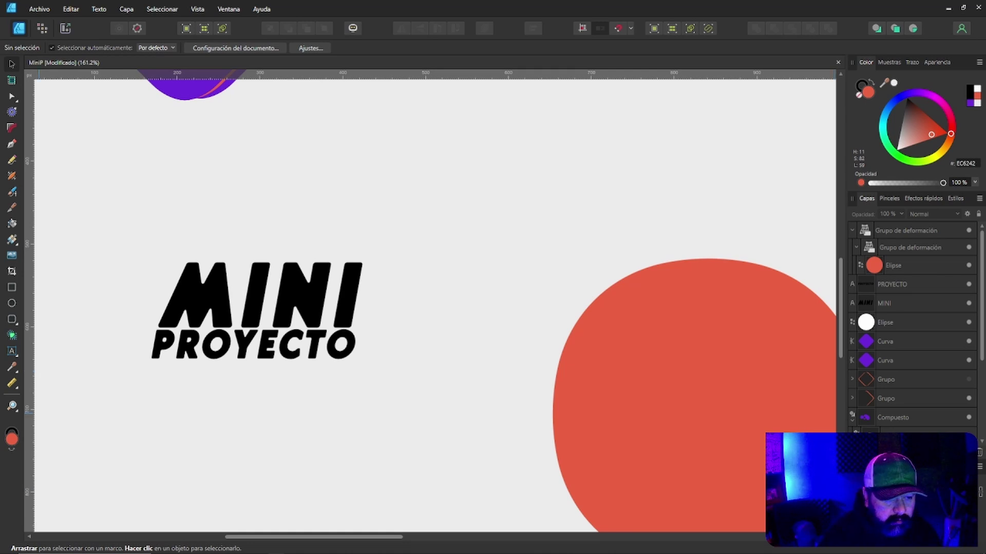
# Try placing copies of MINI and PROYECTO over the red shape inside its warp group, and remove them
pyautogui.scroll(-4, 408, 280)
pyautogui.hotkey('ctrl', 'v')
pyautogui.moveTo(336, 293); pyautogui.dragTo(547, 336)
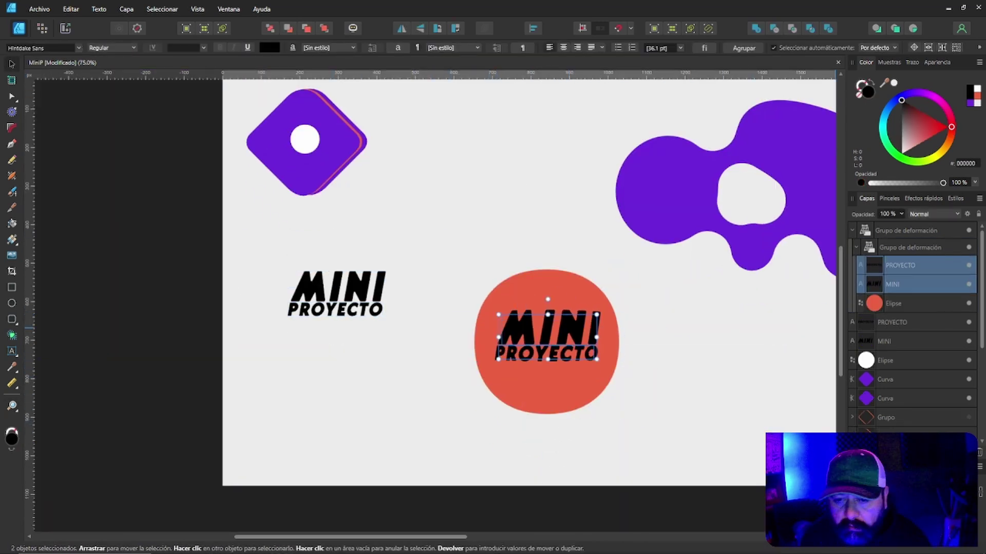
pyautogui.press('Delete')
# Duplicate the MINI and PROYECTO texts, fill one set with purple 6D28D9, and offset it slightly from the black set
pyautogui.click(884, 303)
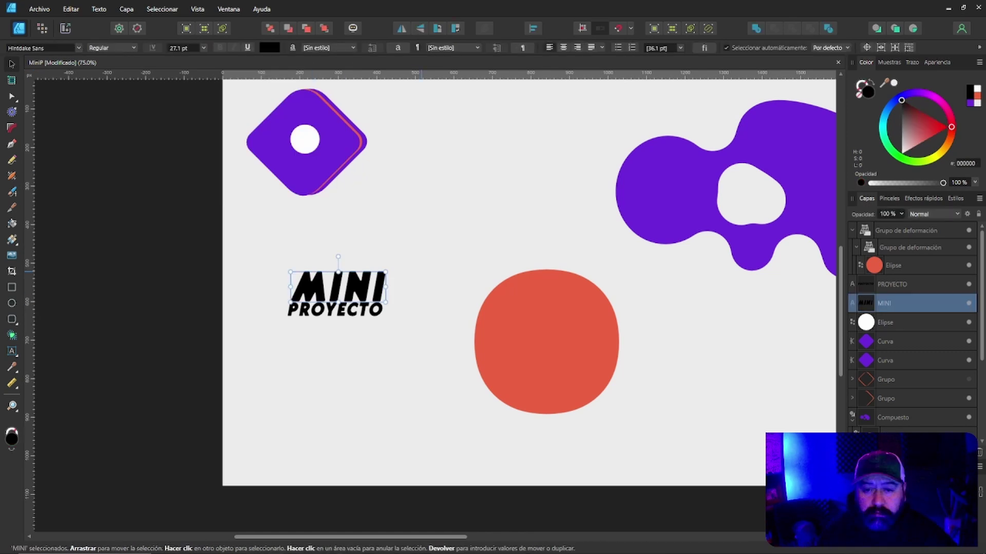
pyautogui.moveTo(277, 246); pyautogui.dragTo(398, 326)
pyautogui.hotkey('ctrl', 'j')
pyautogui.click(970, 97)
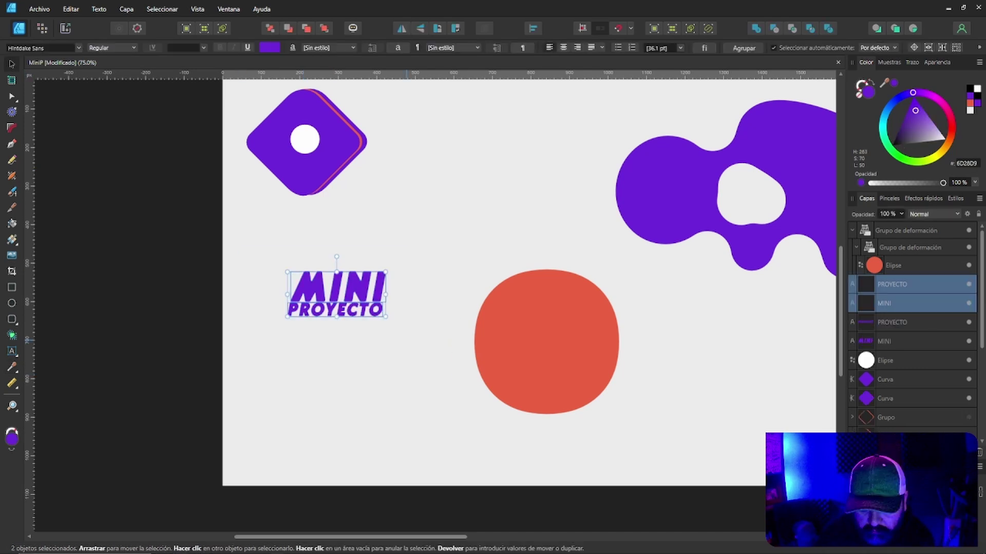
pyautogui.rightClick(362, 293)
pyautogui.click(554, 144)
pyautogui.moveTo(332, 309); pyautogui.dragTo(332, 314)
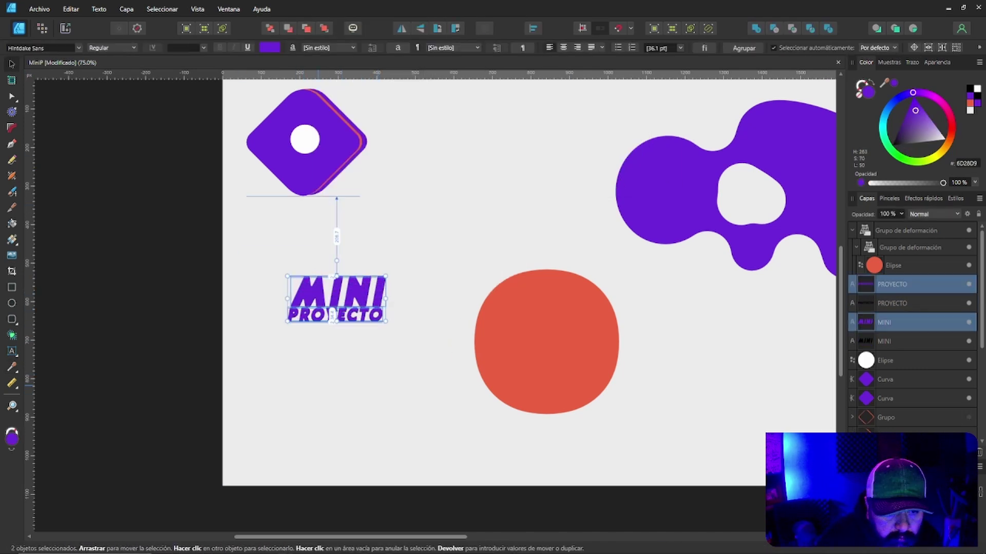
# Stack both purple text layers above the black ones and move the shadowed lettering to the page's lower-left corner
pyautogui.moveTo(884, 322); pyautogui.dragTo(884, 300)
pyautogui.click(892, 284)
pyautogui.keyDown('shift'); pyautogui.click(884, 341); pyautogui.keyUp('shift')
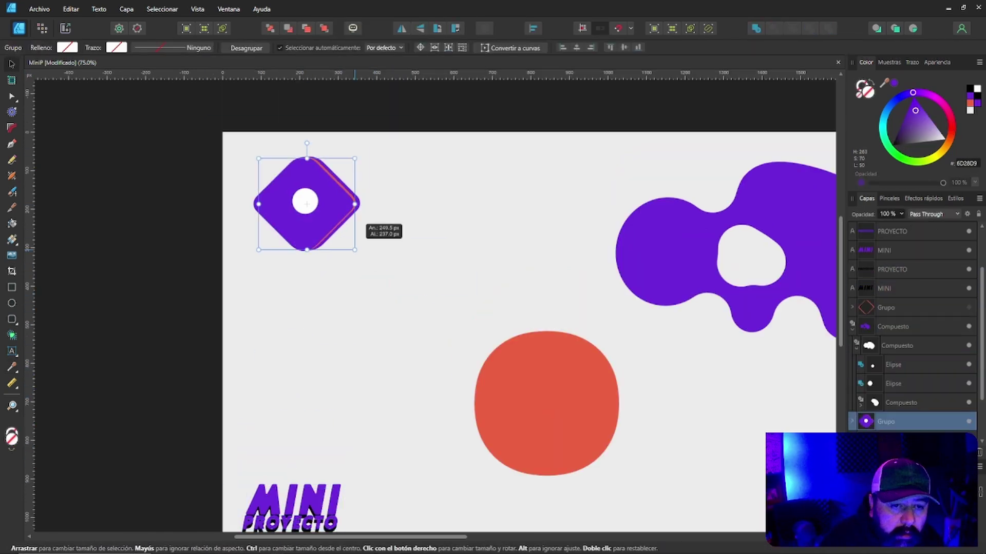
# Scale down the grouped diamond icon in the page's upper-left corner
pyautogui.moveTo(359, 242); pyautogui.dragTo(314, 216)
pyautogui.hotkey('ctrl', 'd')
# Browse the project folders for the portrait and place yehiibhii (2).png on the page at about 1060 px square
pyautogui.hotkey('ctrl', 'o')
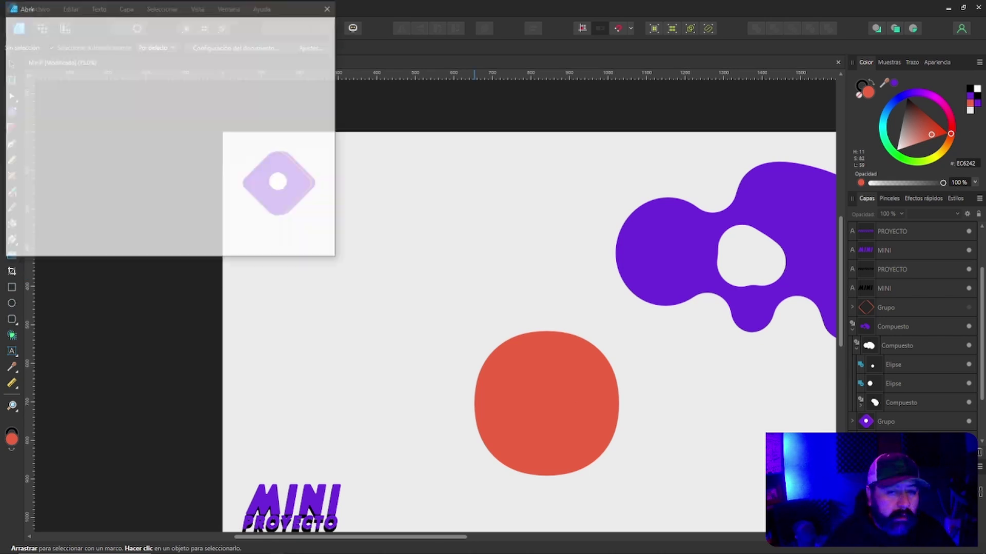
pyautogui.doubleClick(118, 85)
pyautogui.scroll(-5, 319, 260)
pyautogui.hotkey('alt', 'Left')
pyautogui.hotkey('alt', 'Left')
pyautogui.hotkey('alt', 'Left')
pyautogui.hotkey('alt', 'Left')
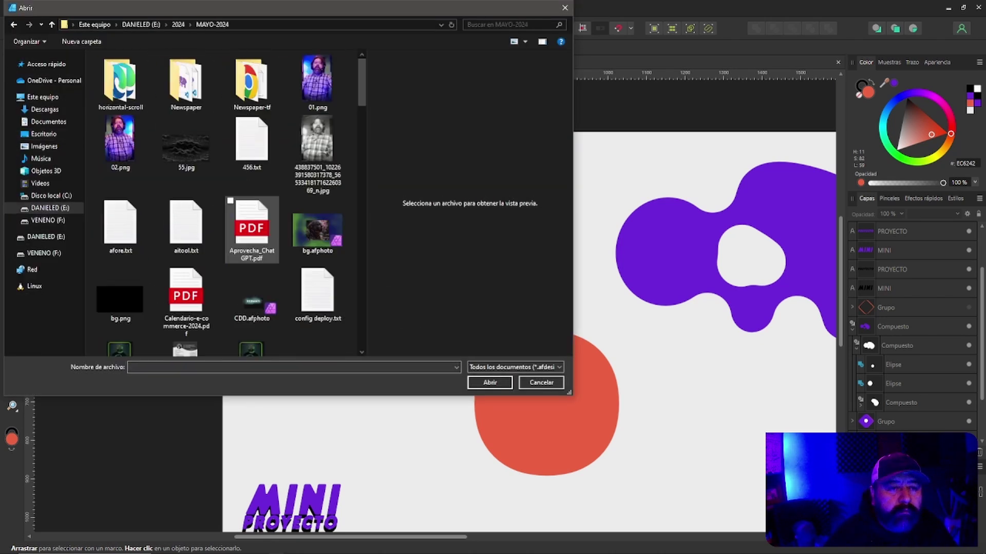
pyautogui.scroll(-15, 231, 205)
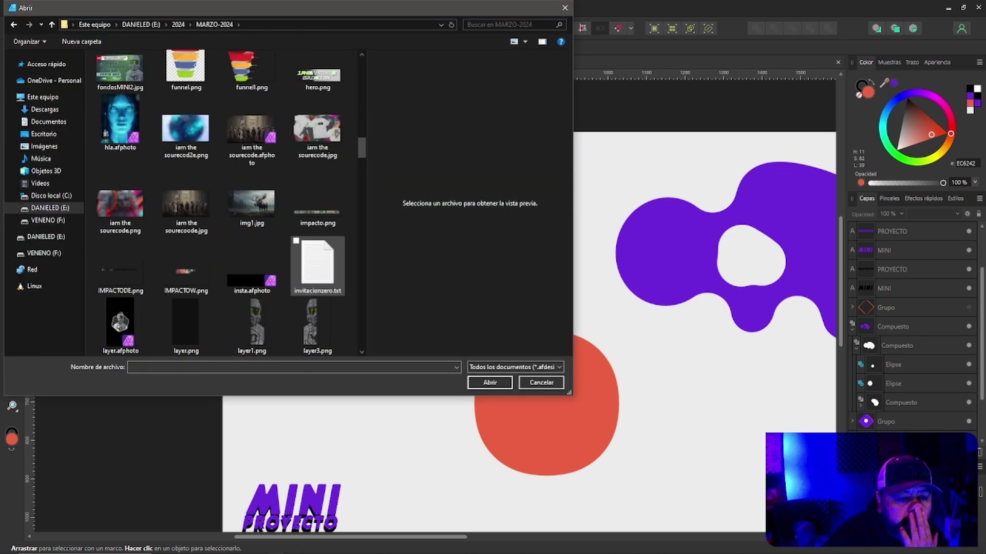
pyautogui.press('Escape')
pyautogui.moveTo(463, 110); pyautogui.dragTo(879, 527)
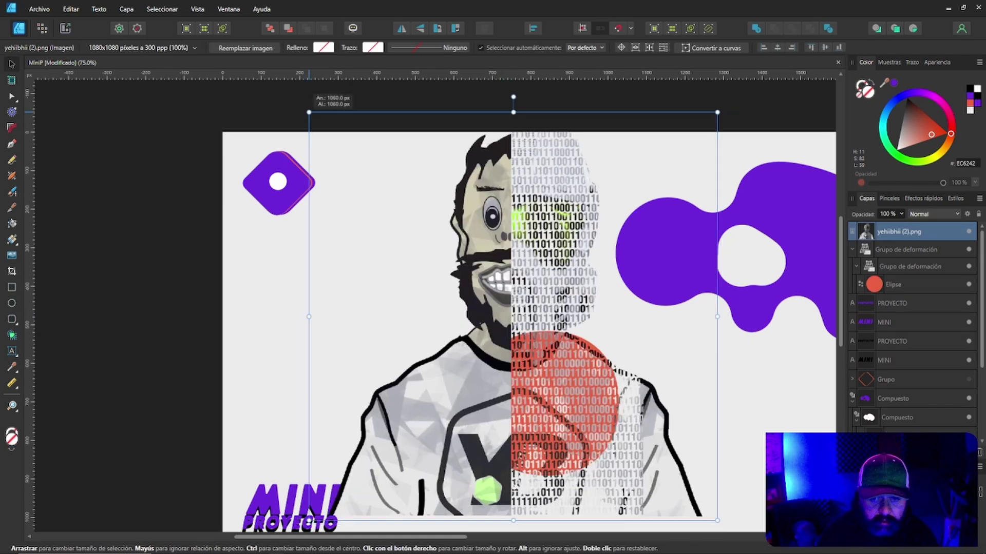
# Move the portrait and the red shape to the page's right side and shrink the diamond icon further
pyautogui.hotkey('ctrl', 'z')
pyautogui.hotkey('ctrl', 'z')
pyautogui.hotkey('ctrl', 'z')
pyautogui.hotkey('ctrl', 'z')
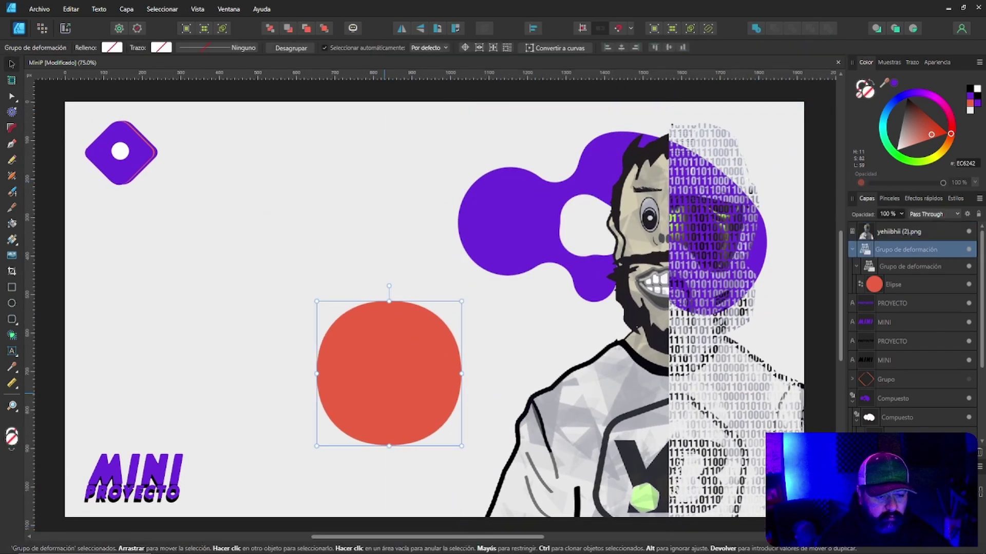
pyautogui.hotkey('ctrl', 'd')
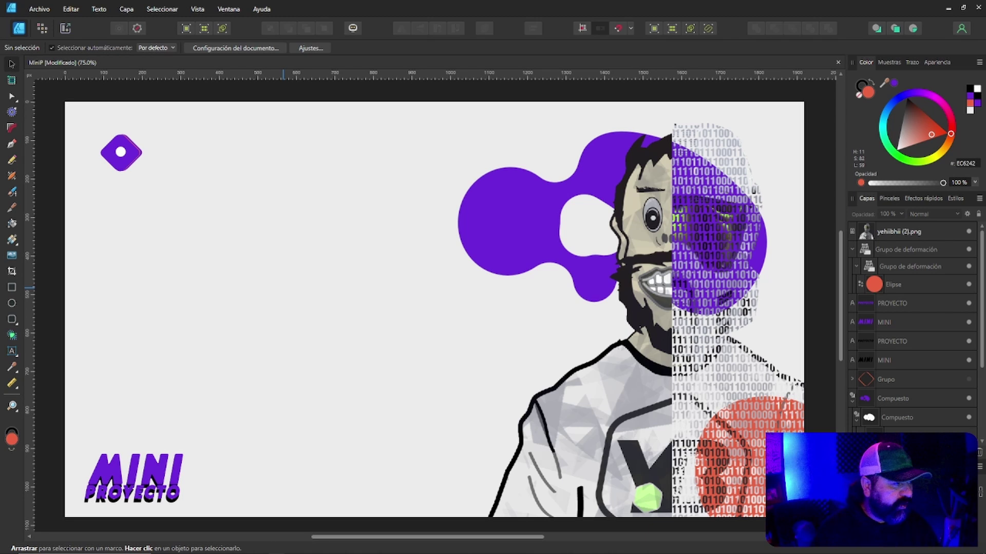
# Move the MINI PROYECTO lettering under the icon and add a flattened black WEB text at 22.6 pt beneath it
pyautogui.hotkey('ctrl', 'z')
pyautogui.hotkey('ctrl', 'v')
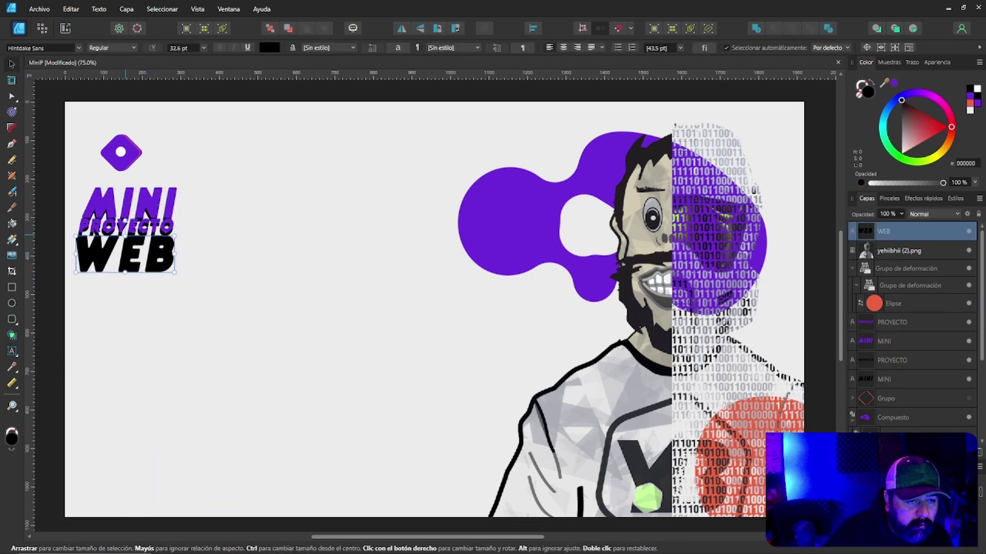
pyautogui.moveTo(129, 272); pyautogui.dragTo(131, 255)
# Turn WEB into a shadow with a 1.9 px Gaussian blur and 74% opacity, placed behind the MINI PROYECTO lettering
pyautogui.click(924, 198)
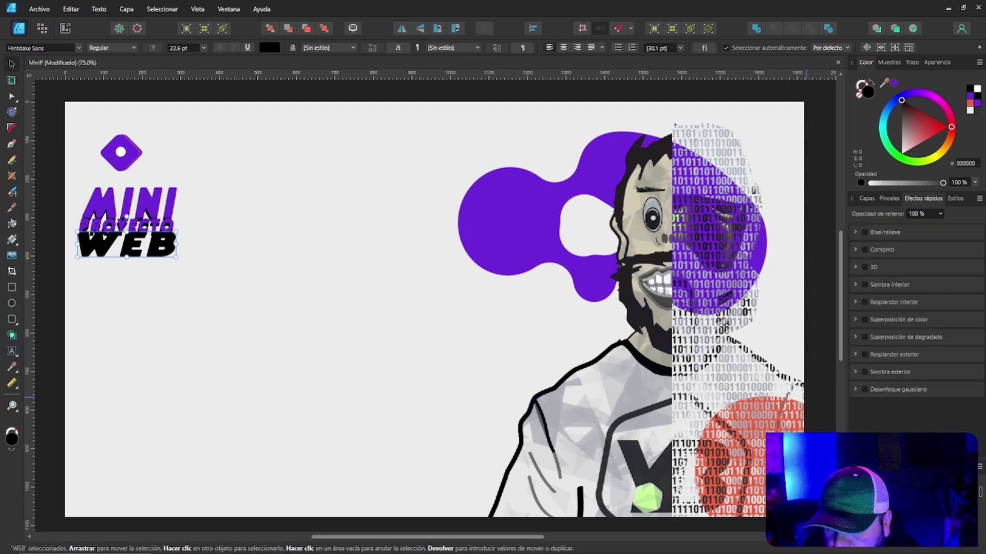
pyautogui.moveTo(127, 246); pyautogui.dragTo(127, 238)
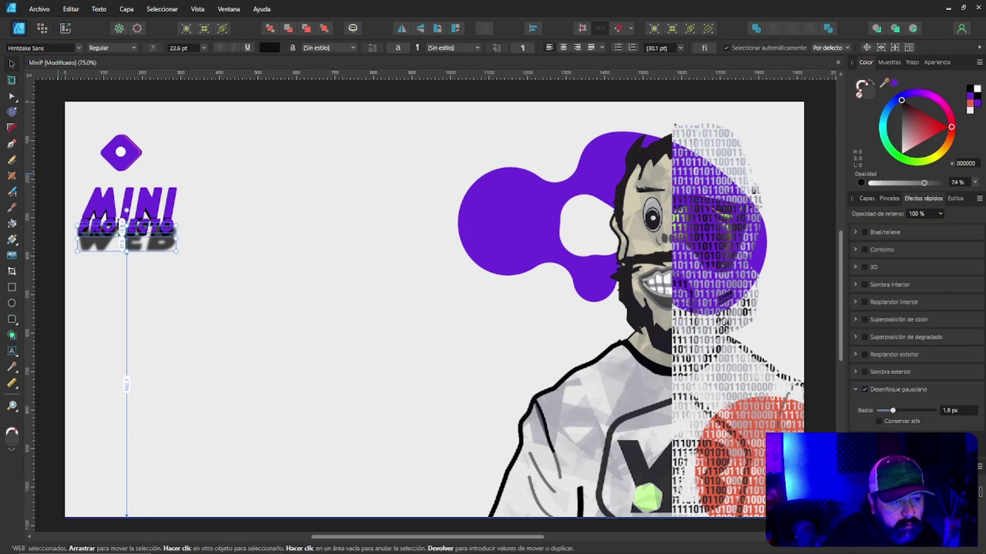
pyautogui.click(128, 204)
pyautogui.click(866, 198)
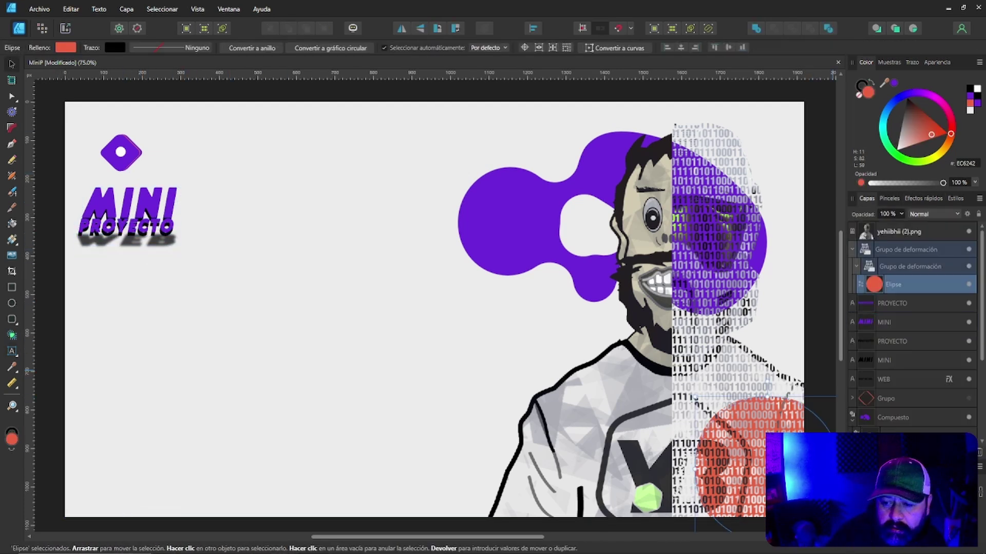
# Duplicate the red circle within the warp group and place the copy in the empty lower-left area of the page
pyautogui.click(893, 304)
pyautogui.hotkey('ctrl', 'z')
pyautogui.hotkey('ctrl', 'z')
pyautogui.hotkey('ctrl', 'z')
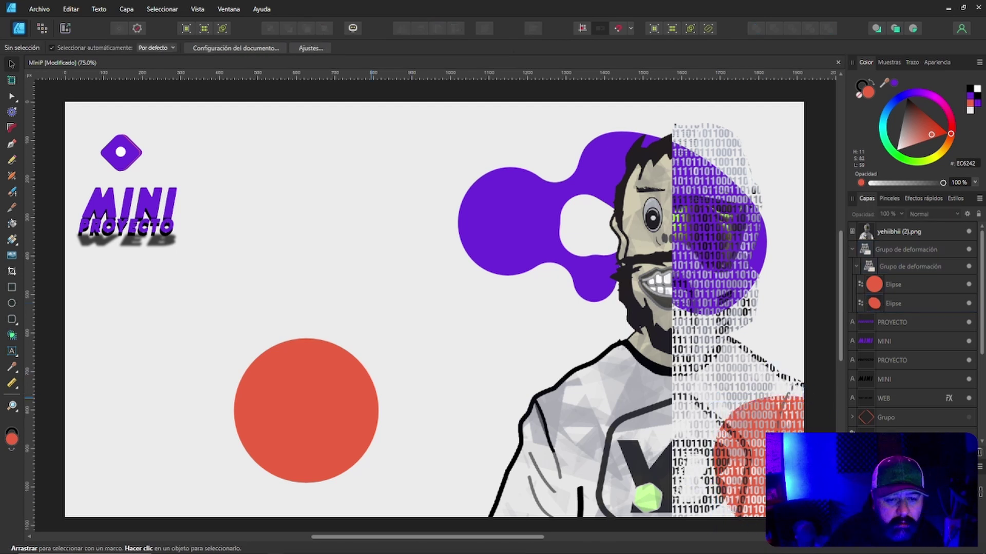
# Merge the circle into the purple compound as an extra lower-left bubble and recolour the front MINI PROYECTO lettering red EC6242
pyautogui.hotkey('ctrl', 'z')
pyautogui.hotkey('ctrl', 'z')
pyautogui.hotkey('ctrl', 'z')
pyautogui.hotkey('ctrl', 'z')
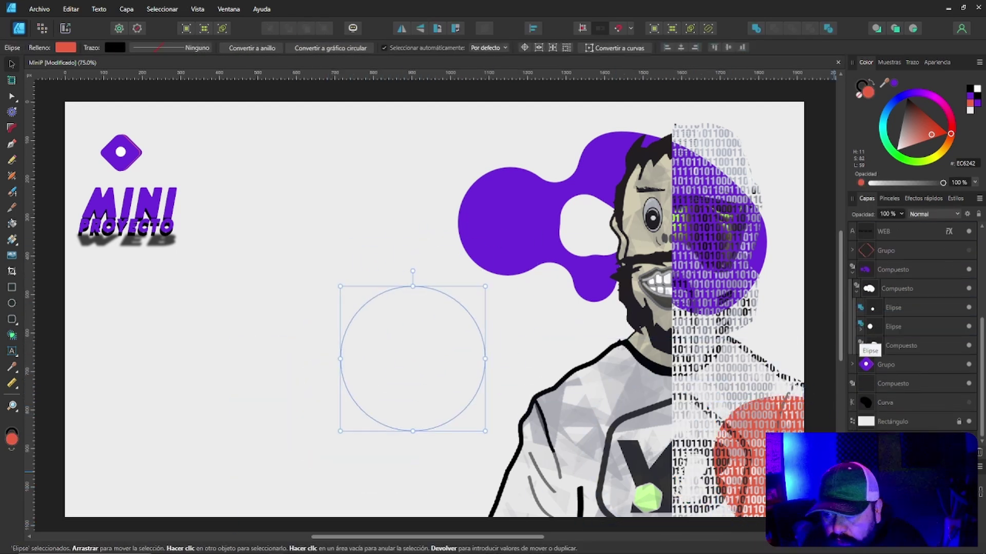
pyautogui.hotkey('ctrl', 'z')
pyautogui.hotkey('ctrl', 'z')
pyautogui.hotkey('ctrl', 'z')
pyautogui.hotkey('ctrl', 'z')
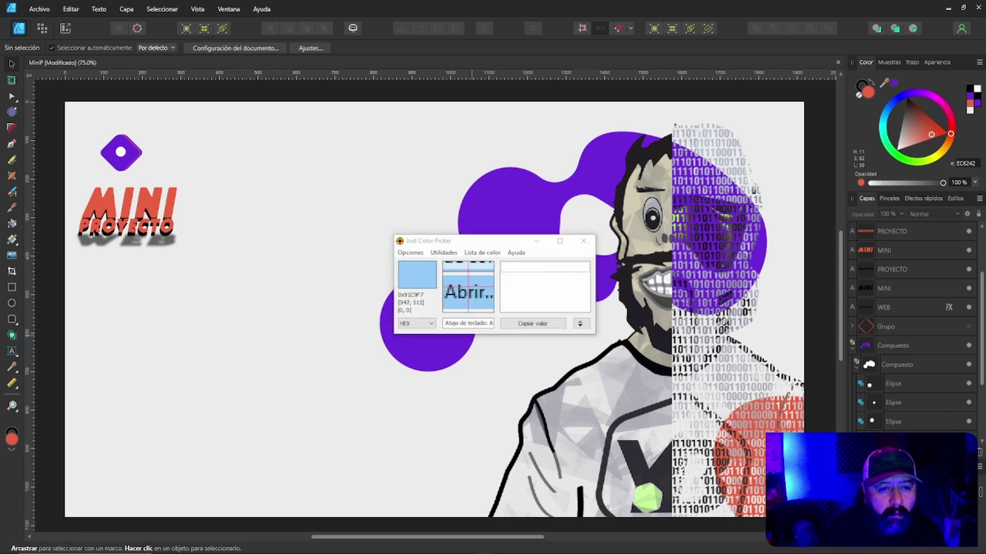
# Add the red text BREAFING/IMAGOTIPO/WIREFRAME/UIUX/HTML/CSS/JS at 9 pt in the page's lower-left area
pyautogui.click(11, 351)
pyautogui.click(92, 469)
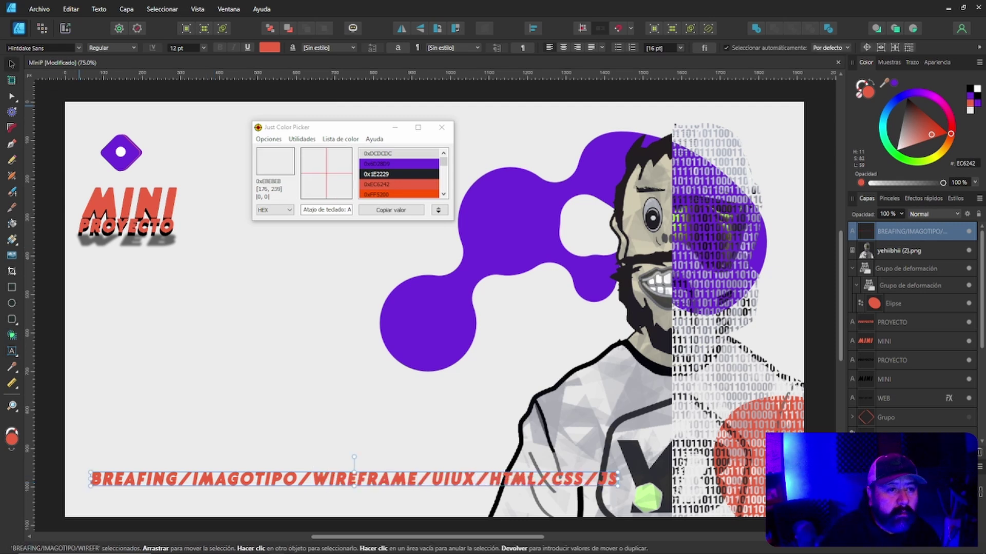
pyautogui.click(203, 47)
pyautogui.click(185, 87)
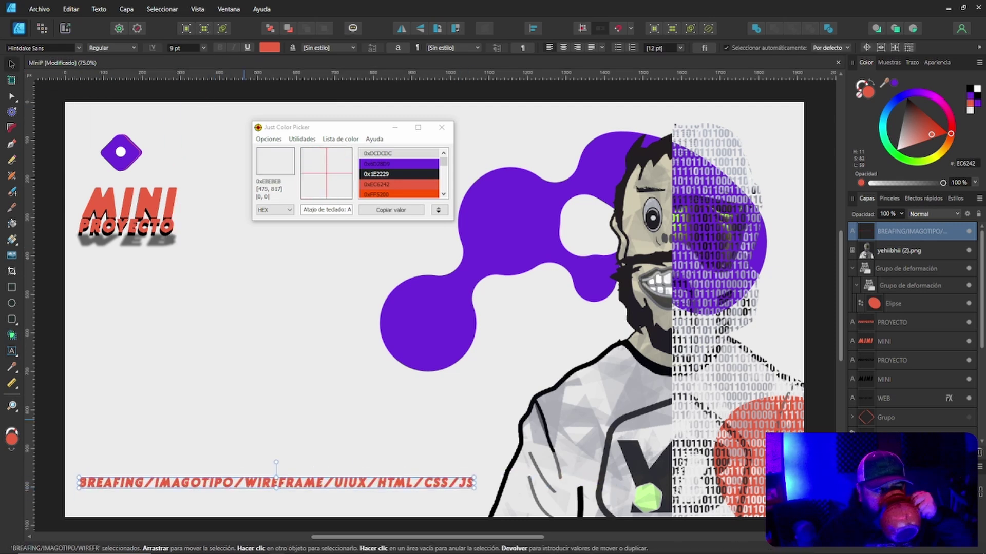
# Duplicate the red BREAFING text line and place the copy directly above it
pyautogui.hotkey('ctrl', 'j')
pyautogui.hotkey('shift', 'Up')
pyautogui.hotkey('shift', 'Up')
pyautogui.hotkey('shift', 'Up')
pyautogui.hotkey('shift', 'Up')
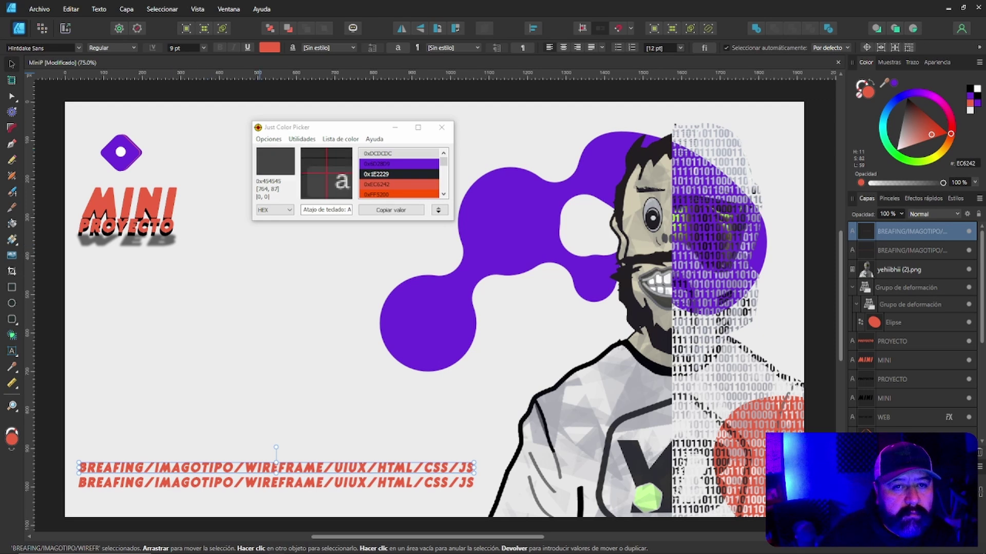
# Convert the upper BREAFING line to curves and replace its fill with a 0.2 pt purple stroke
pyautogui.click(99, 9)
pyautogui.hotkey('ctrl', 'Return')
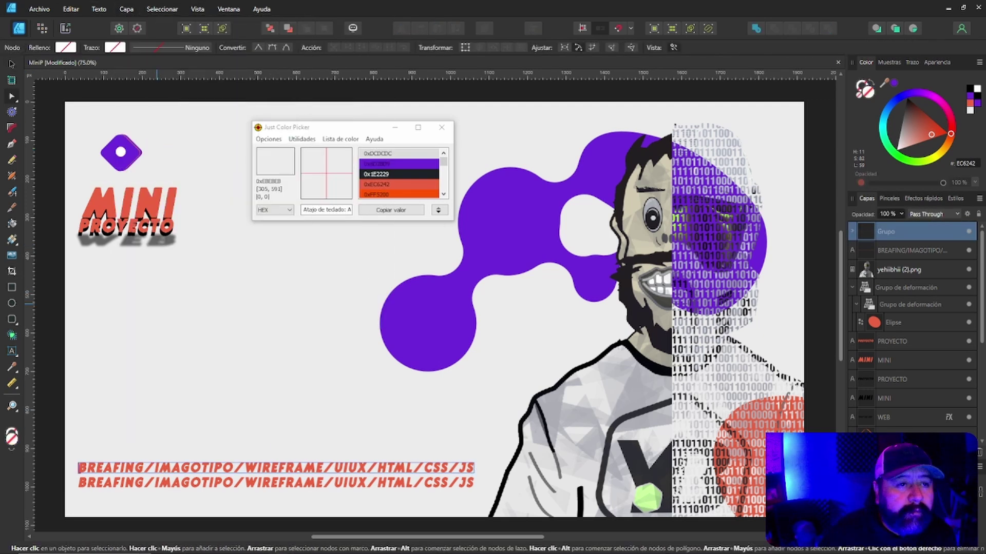
pyautogui.press('v')
pyautogui.click(159, 47)
pyautogui.click(117, 47)
pyautogui.click(175, 47)
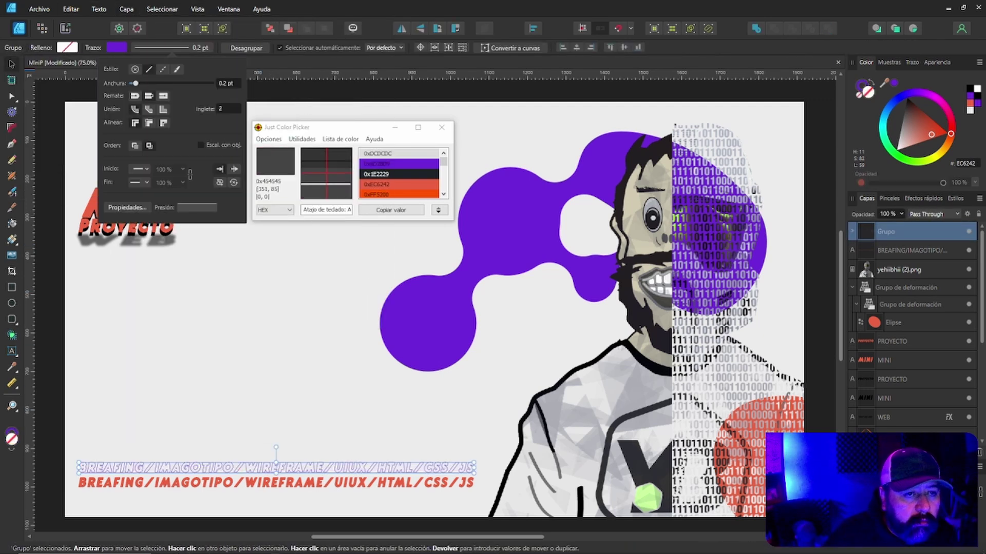
# Duplicate the pair of red and outlined lines twice, stacking each copy above the previous pair
pyautogui.keyDown('shift'); pyautogui.click(462, 482); pyautogui.keyUp('shift')
pyautogui.hotkey('ctrl', 'j')
pyautogui.hotkey('shift', 'Up')
pyautogui.hotkey('shift', 'Up')
pyautogui.hotkey('shift', 'Up')
pyautogui.hotkey('shift', 'Up')
pyautogui.hotkey('shift', 'Up')
pyautogui.hotkey('shift', 'Up')
pyautogui.hotkey('shift', 'Up')
pyautogui.hotkey('shift', 'Up')
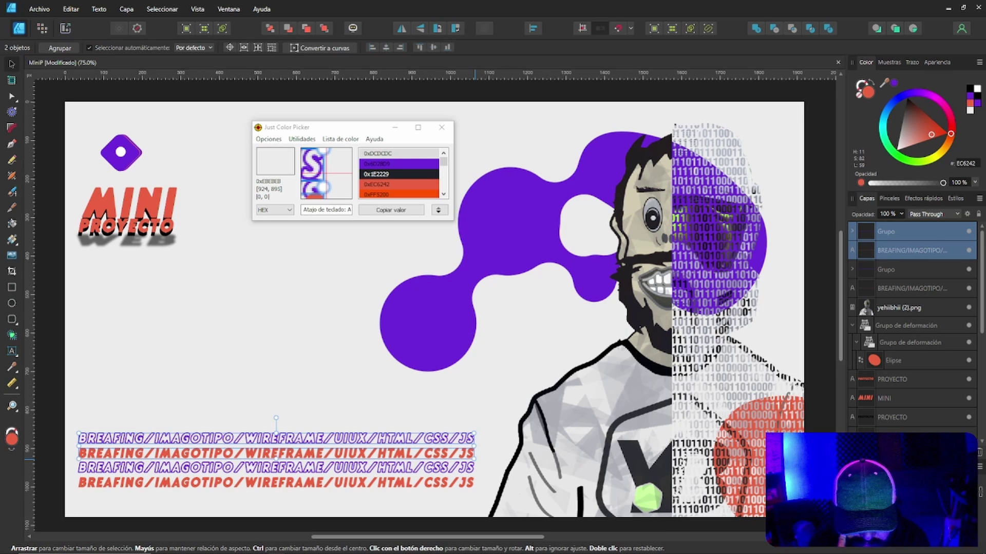
pyautogui.hotkey('ctrl', 'j')
pyautogui.hotkey('shift', 'Up')
pyautogui.hotkey('shift', 'Up')
pyautogui.hotkey('shift', 'Up')
pyautogui.hotkey('shift', 'Up')
pyautogui.hotkey('shift', 'Up')
pyautogui.hotkey('shift', 'Up')
pyautogui.hotkey('shift', 'Up')
pyautogui.hotkey('shift', 'Up')
pyautogui.click(61, 375)
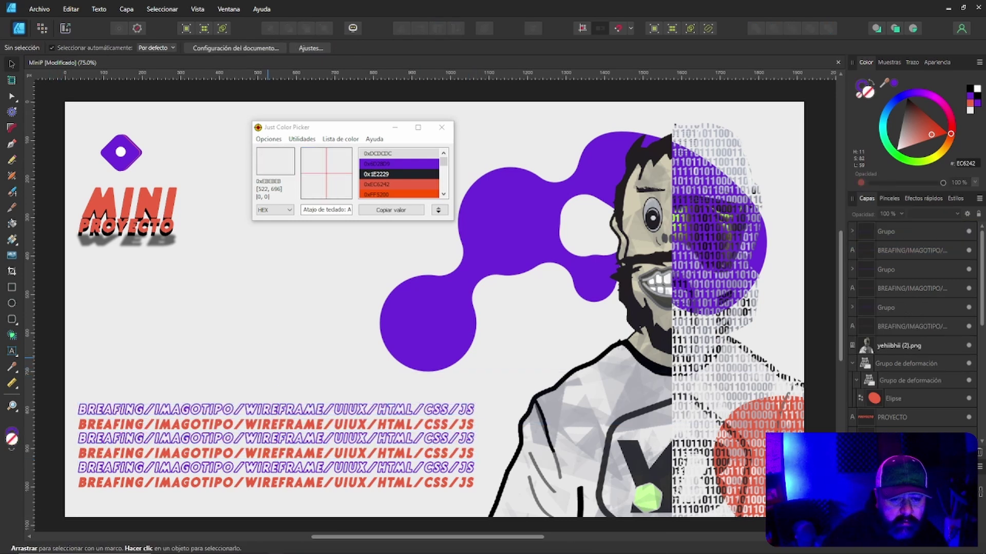
# Move the six stacked lines under the MINI PROYECTO lettering and start a matching AFFINITY DESIGNER text line beneath them
pyautogui.moveTo(268, 357); pyautogui.dragTo(72, 503)
pyautogui.moveTo(263, 413); pyautogui.dragTo(263, 275)
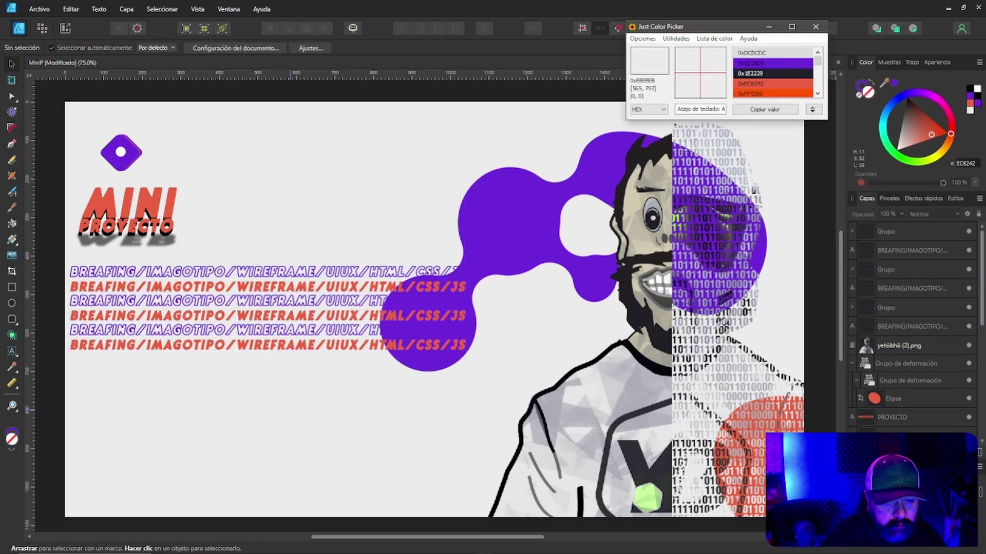
pyautogui.click(116, 364)
pyautogui.press('BackSpace')
pyautogui.press('BackSpace')
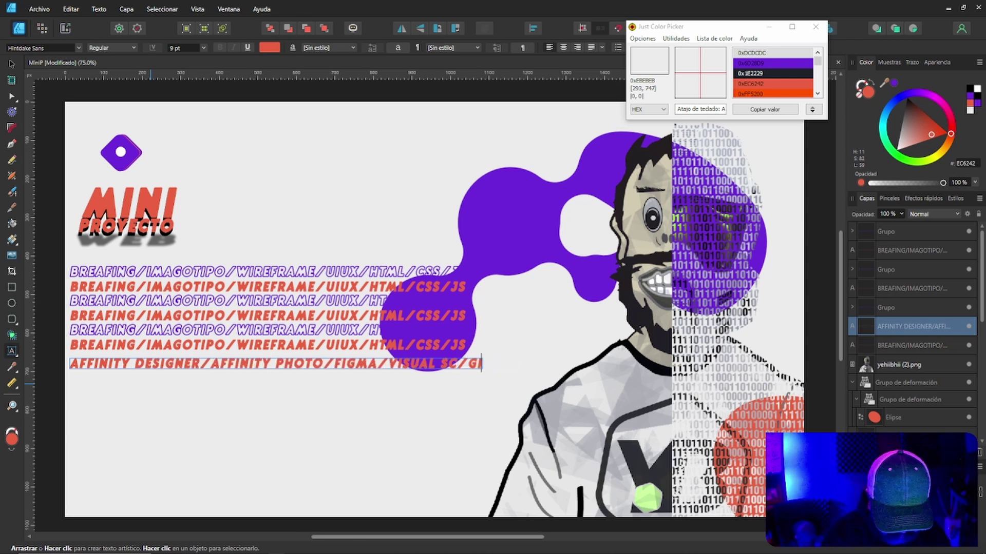
# Rewrite the new bottom line as AFFINITY DESIGNER/FIGMA/VSTUDIOC/GITHUB/BALSAMIQ and colour it 1E2229
pyautogui.hotkey('ctrl', 'z')
pyautogui.hotkey('ctrl', 'z')
pyautogui.hotkey('ctrl', 'z')
pyautogui.hotkey('ctrl', 'z')
pyautogui.hotkey('ctrl', 'z')
pyautogui.hotkey('ctrl', 'z')
pyautogui.hotkey('ctrl', 'z')
pyautogui.hotkey('ctrl', 'z')
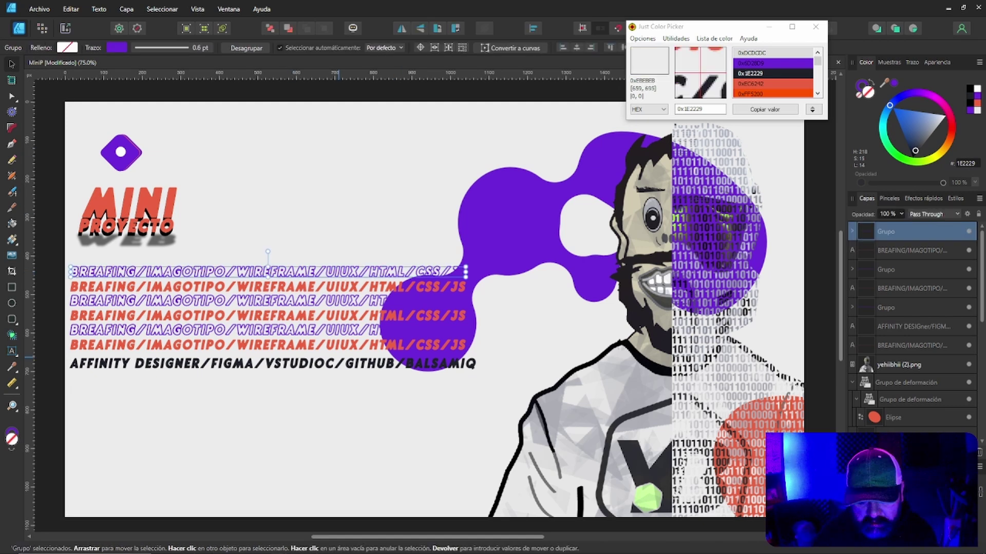
# Delete the duplicated red and outlined lines, keeping one red line, and move the AFFINITY DESIGNER line further down the page
pyautogui.hotkey('ctrl', 'z')
pyautogui.hotkey('ctrl', 'z')
pyautogui.hotkey('ctrl', 'z')
pyautogui.hotkey('ctrl', 'z')
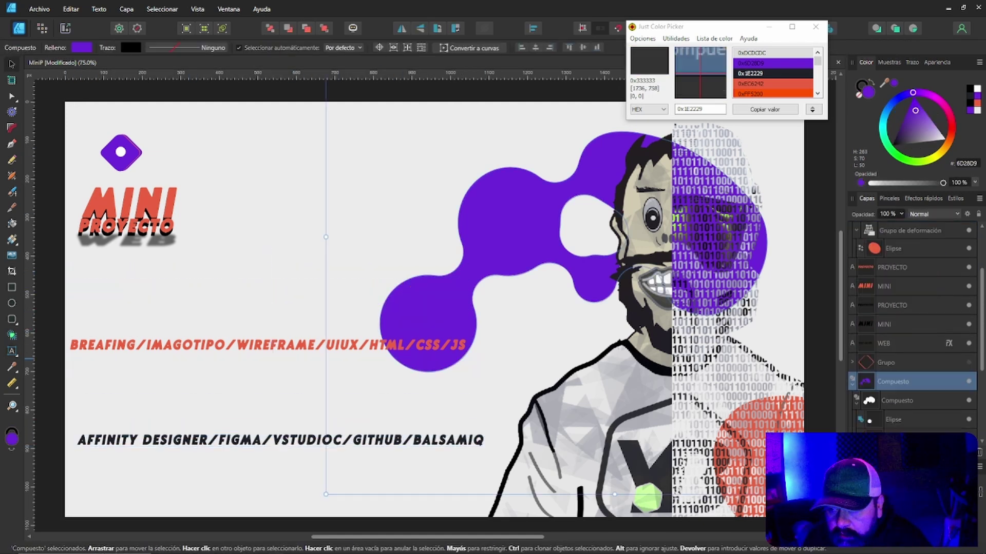
# Rearrange the ellipses of the purple compound so its large end bubble sits near the page's upper edge
pyautogui.hotkey('ctrl', 'z')
pyautogui.hotkey('ctrl', 'z')
pyautogui.hotkey('ctrl', 'z')
pyautogui.hotkey('ctrl', 'z')
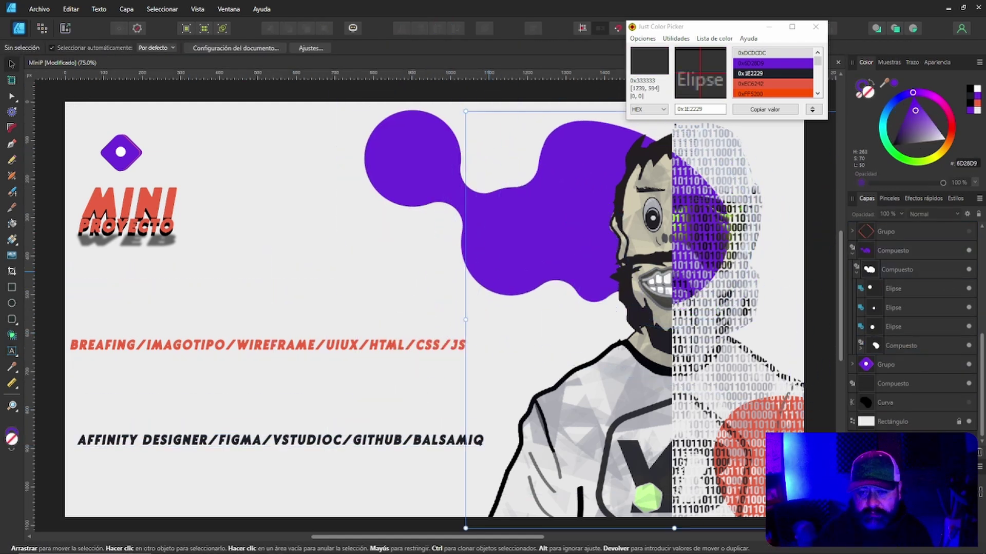
# Append /CICD to the red line, change VSTUDIOC to STUDIO CODE, and align the red line directly above the dark one
pyautogui.click(252, 342)
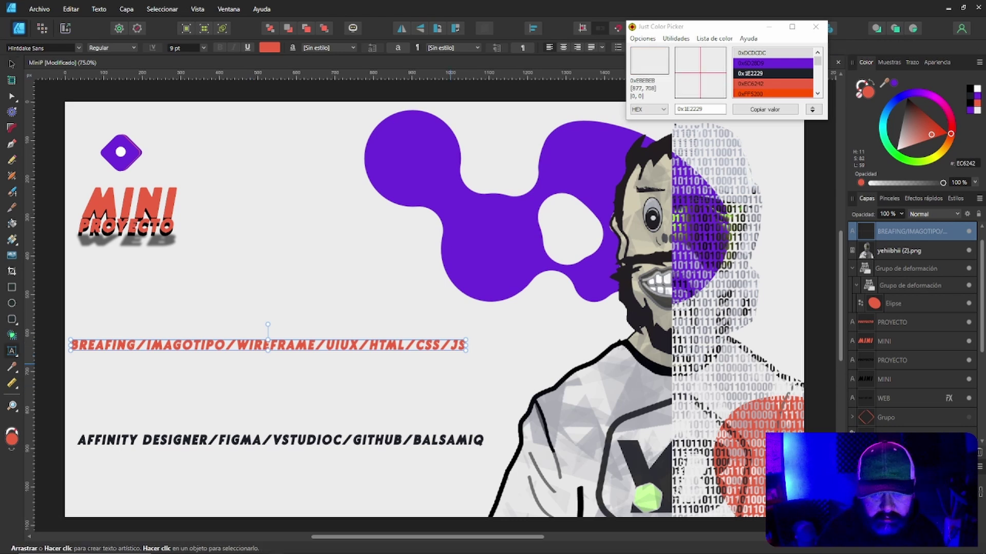
pyautogui.hotkey('ctrl', 'z')
pyautogui.hotkey('ctrl', 'z')
pyautogui.hotkey('ctrl', 'z')
pyautogui.hotkey('ctrl', 'z')
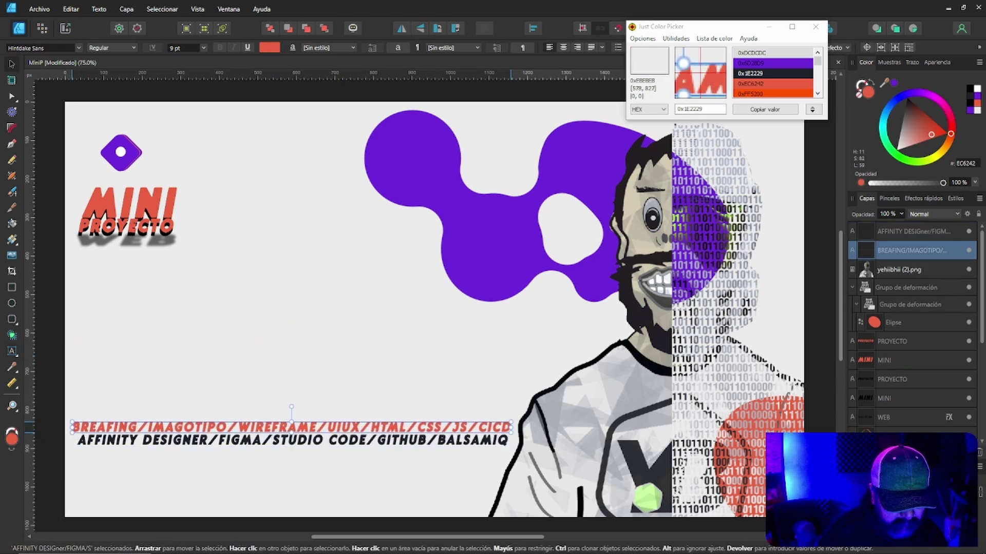
pyautogui.hotkey('ctrl', 'z')
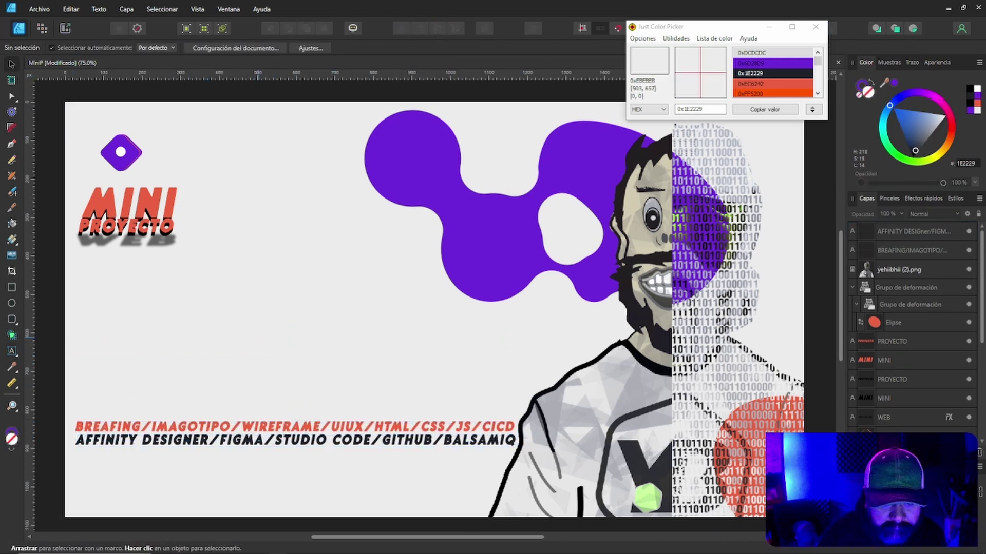
# Duplicate both text lines above the originals and turn the copies into unfilled curves with a 0.8 pt purple stroke
pyautogui.hotkey('ctrl', 'z')
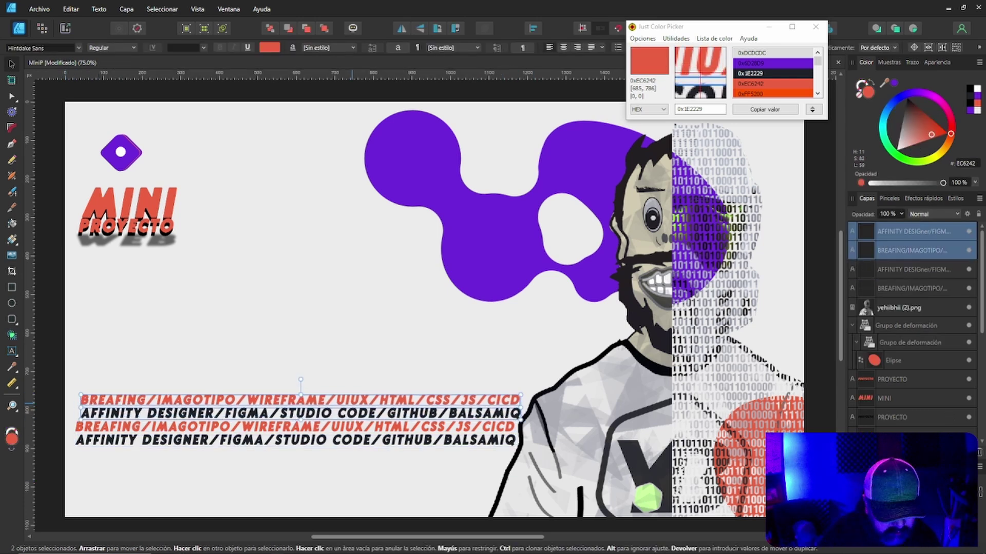
pyautogui.click(126, 9)
pyautogui.click(169, 290)
pyautogui.click(65, 47)
pyautogui.click(115, 47)
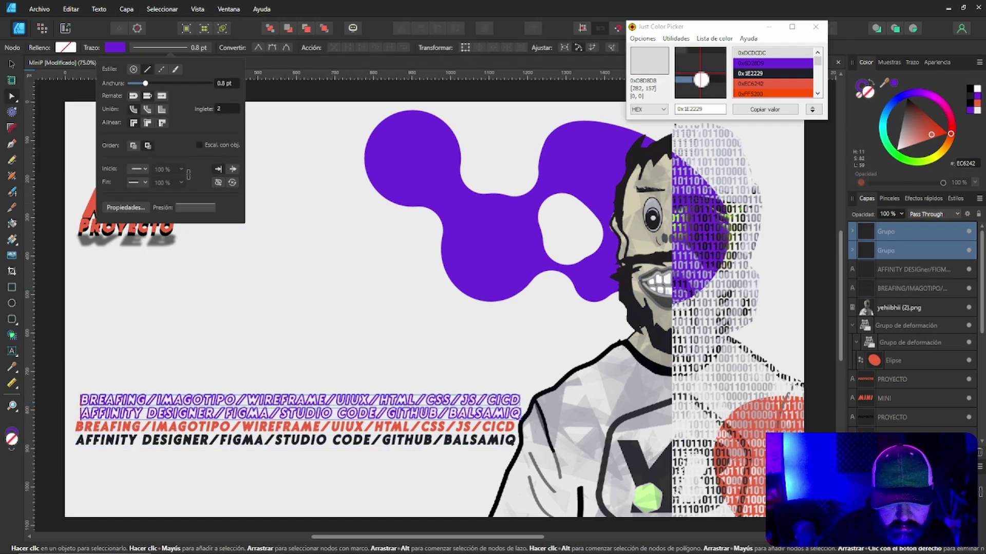
# Thin the purple outlines and place a copy of the two outlined lines below the dark text line
pyautogui.press('Escape')
pyautogui.press('v')
pyautogui.moveTo(72, 369); pyautogui.dragTo(185, 420)
pyautogui.moveTo(297, 397); pyautogui.dragTo(297, 451)
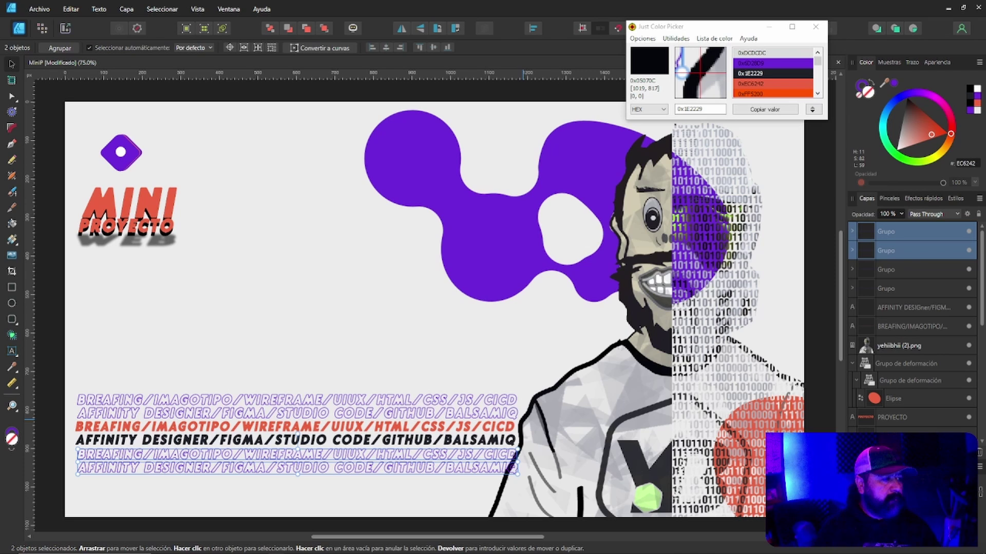
# Select all six text lines and move the block slightly upward
pyautogui.press('Escape')
pyautogui.hotkey('ctrl', 'a')
pyautogui.hotkey('shift', 'Up')
pyautogui.hotkey('shift', 'Up')
pyautogui.hotkey('shift', 'Up')
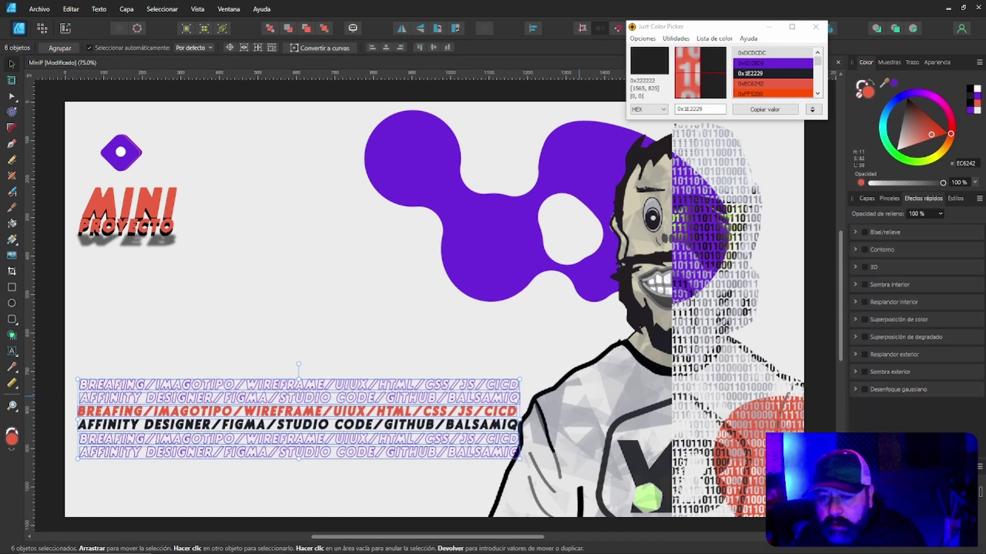
# Apply a mesh warp group to the six text lines and bend the block's upper and lower edges into waves
pyautogui.click(126, 9)
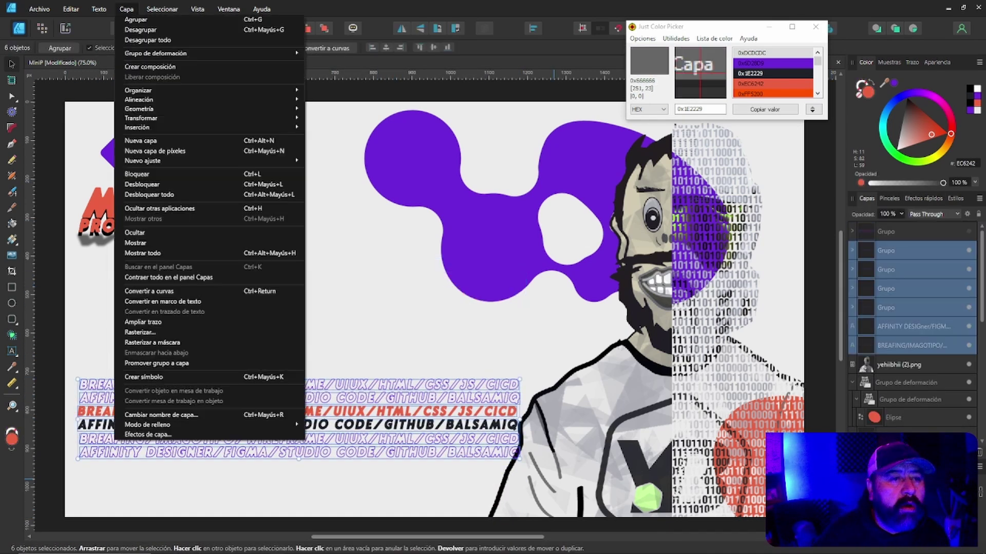
pyautogui.click(165, 385)
pyautogui.moveTo(225, 379); pyautogui.dragTo(235, 332)
pyautogui.moveTo(373, 459); pyautogui.dragTo(381, 501)
pyautogui.moveTo(77, 458); pyautogui.dragTo(80, 495)
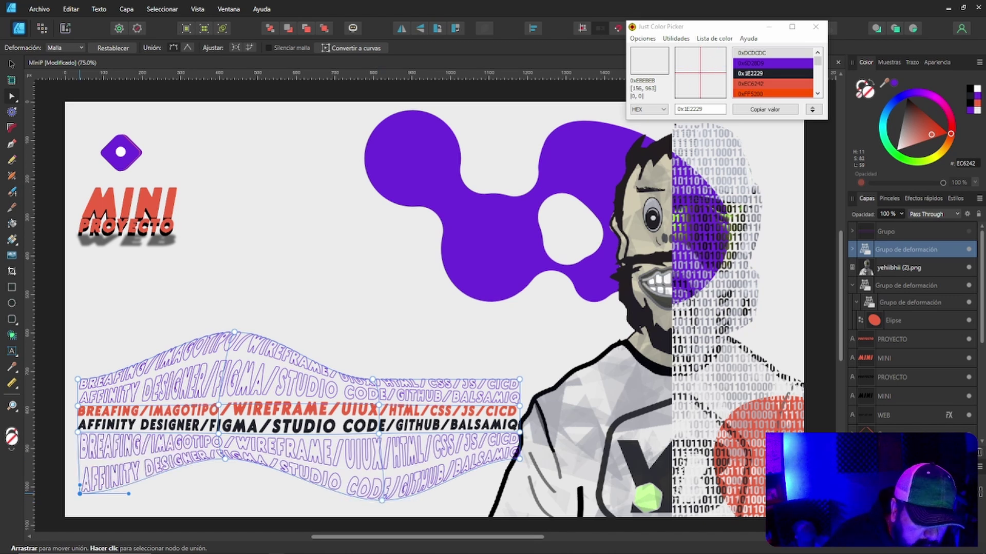
pyautogui.press('v')
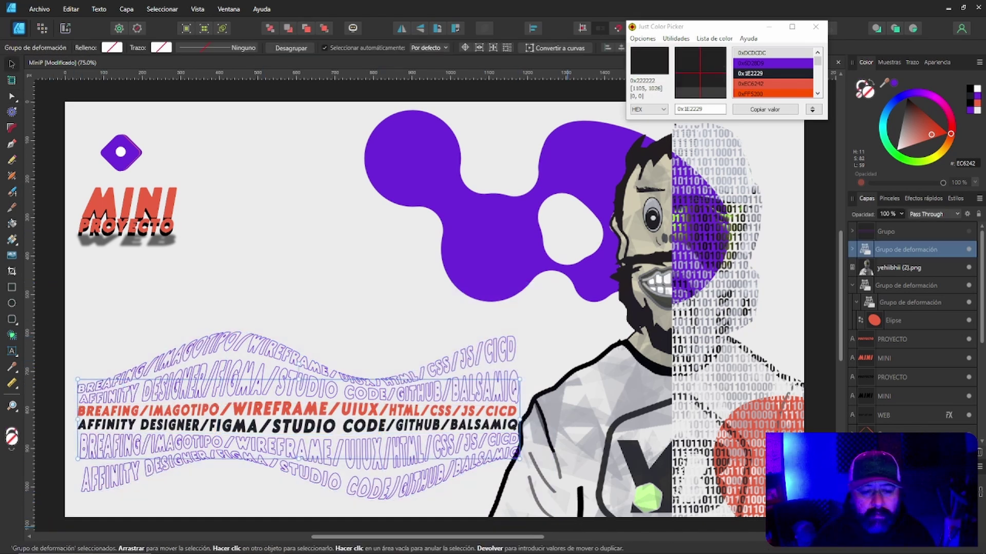
# Shift the illustrated portrait slightly to the right and scatter copies of the purple diamond icon around the page
pyautogui.moveTo(617, 396); pyautogui.dragTo(628, 396)
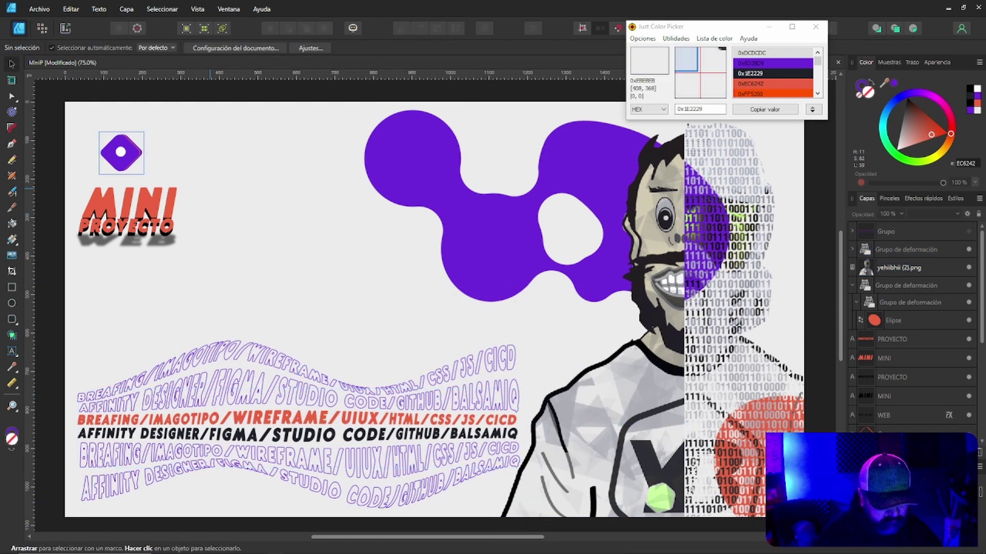
pyautogui.click(227, 502)
pyautogui.moveTo(245, 476); pyautogui.dragTo(330, 137)
# Group the MINI PROYECTO WEB lettering, enlarge it and position it between the diamond icons above the warped text
pyautogui.moveTo(75, 174); pyautogui.dragTo(326, 320)
pyautogui.hotkey('ctrl', 'g')
pyautogui.moveTo(264, 229); pyautogui.dragTo(294, 229)
# Place layer3.png on the page's right side in place of the illustrated portrait and move the red circle toward the bottom centre
pyautogui.click(391, 241)
pyautogui.hotkey('ctrl', 'o')
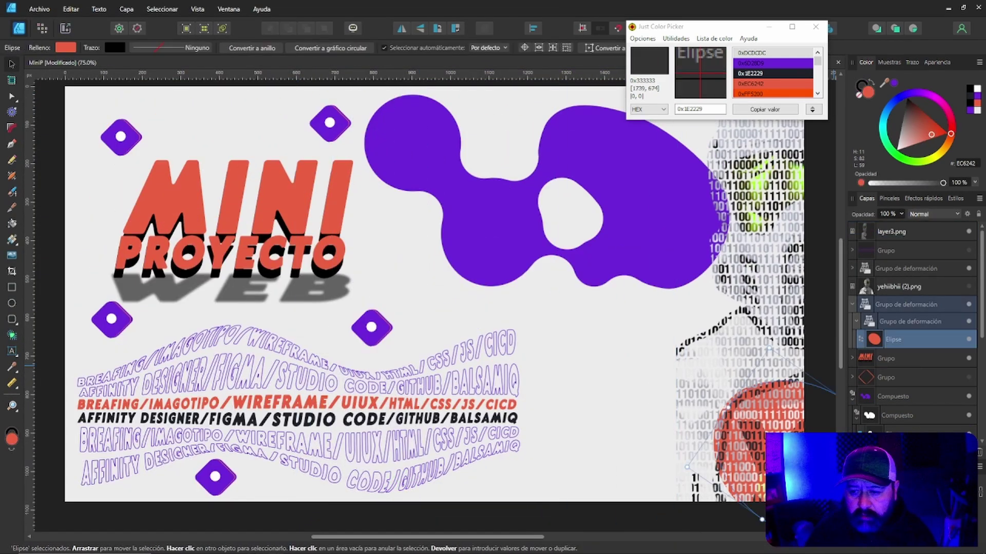
pyautogui.moveTo(714, 513); pyautogui.dragTo(683, 513)
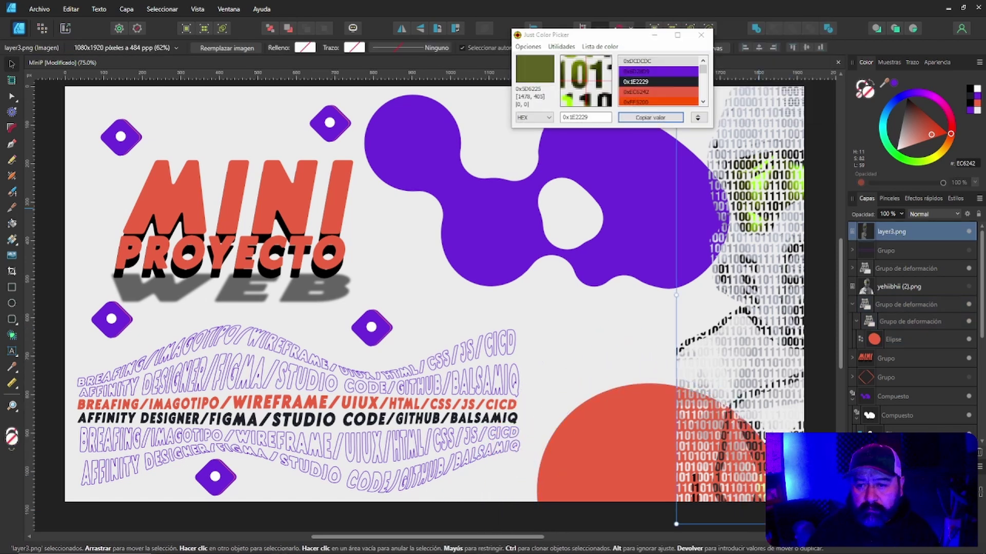
pyautogui.press('Escape')
# Place the photo yoagainbyn.png from the OCTUBRE 2023 folder onto the page
pyautogui.hotkey('ctrl', 'o')
pyautogui.click(62, 222)
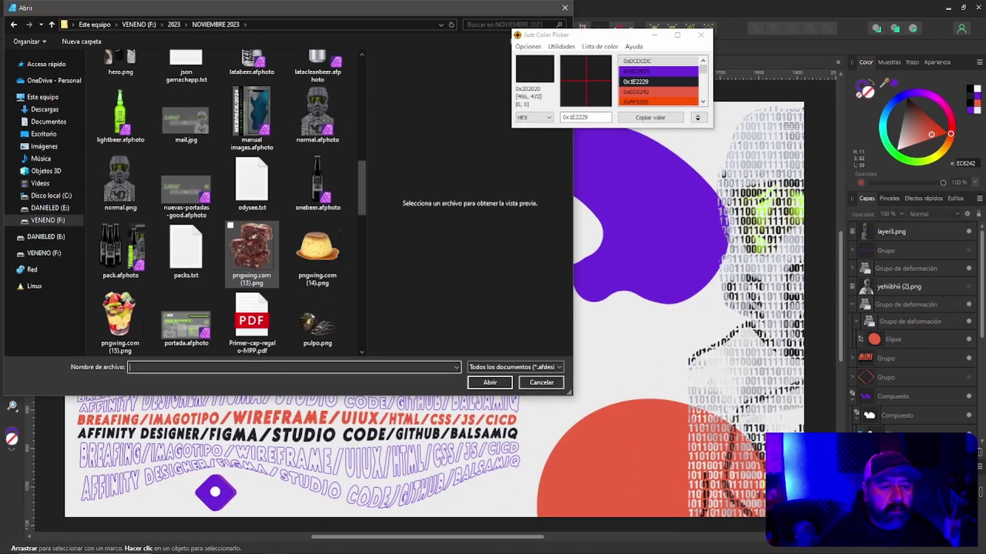
pyautogui.scroll(-2, 226, 205)
pyautogui.scroll(-10, 317, 281)
pyautogui.scroll(-5, 226, 205)
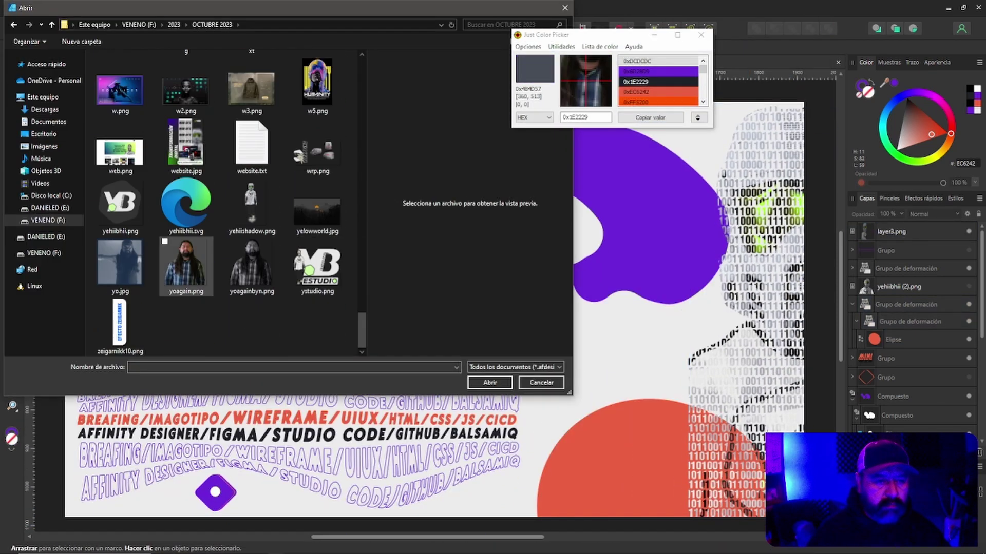
pyautogui.click(252, 155)
pyautogui.click(490, 382)
pyautogui.click(351, 184)
pyautogui.moveTo(352, 183); pyautogui.dragTo(462, 314)
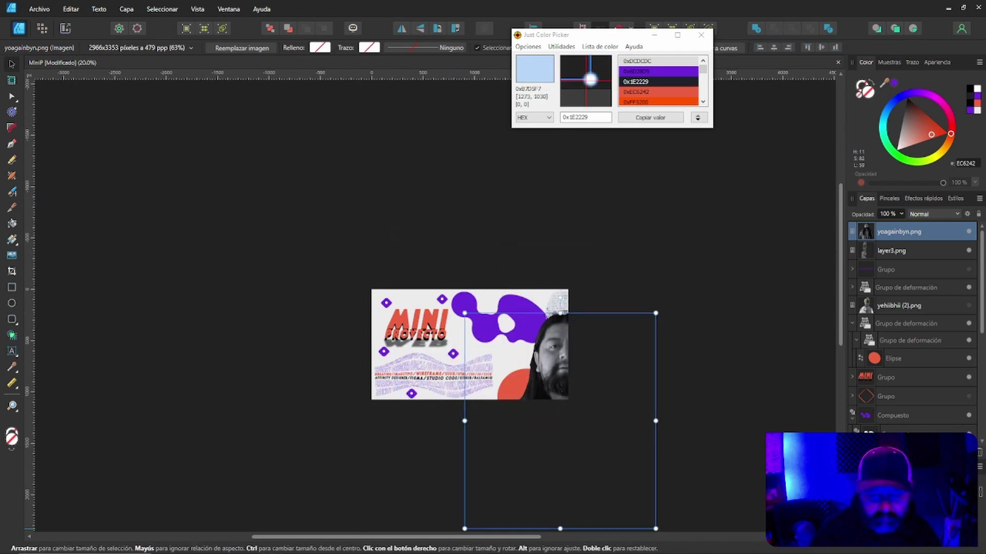
# Resize and move the black-and-white photo so the figure stands right of centre, overlapping the purple blob and the page's lower edge
pyautogui.moveTo(513, 370); pyautogui.dragTo(462, 395)
pyautogui.scroll(3, 490, 374)
pyautogui.click(486, 195)
pyautogui.press('Escape')
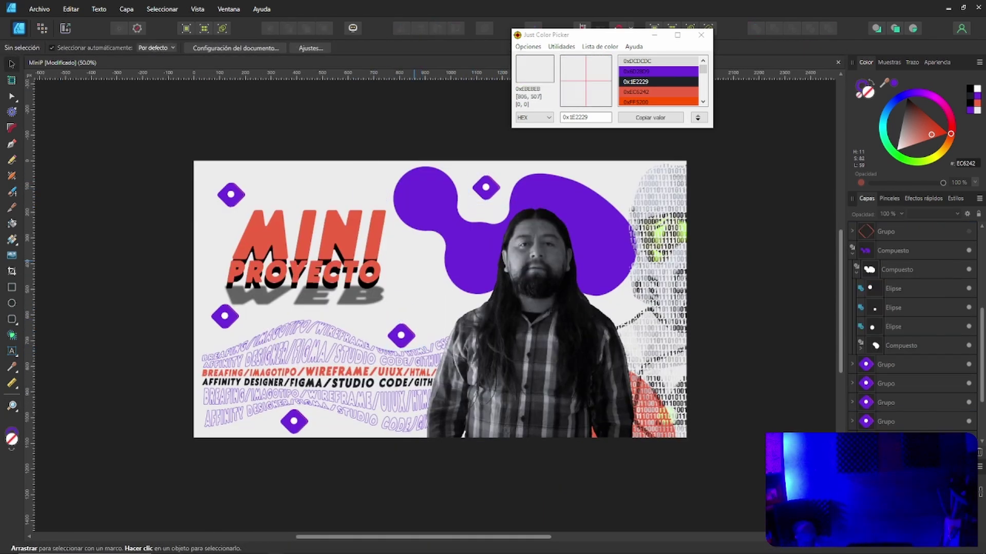
# Bring the warped text group in front of the photo
pyautogui.rightClick(237, 417)
pyautogui.press('Escape')
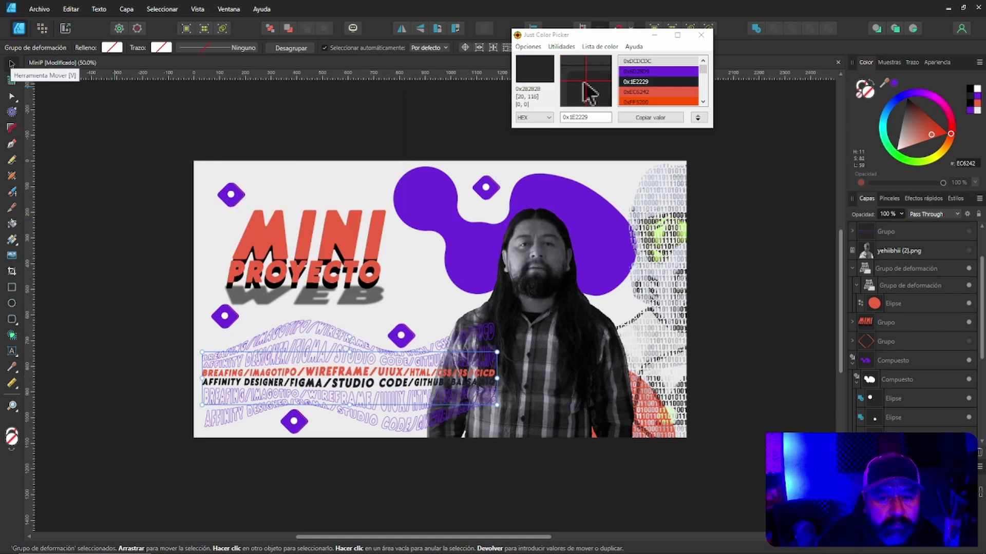
pyautogui.doubleClick(349, 384)
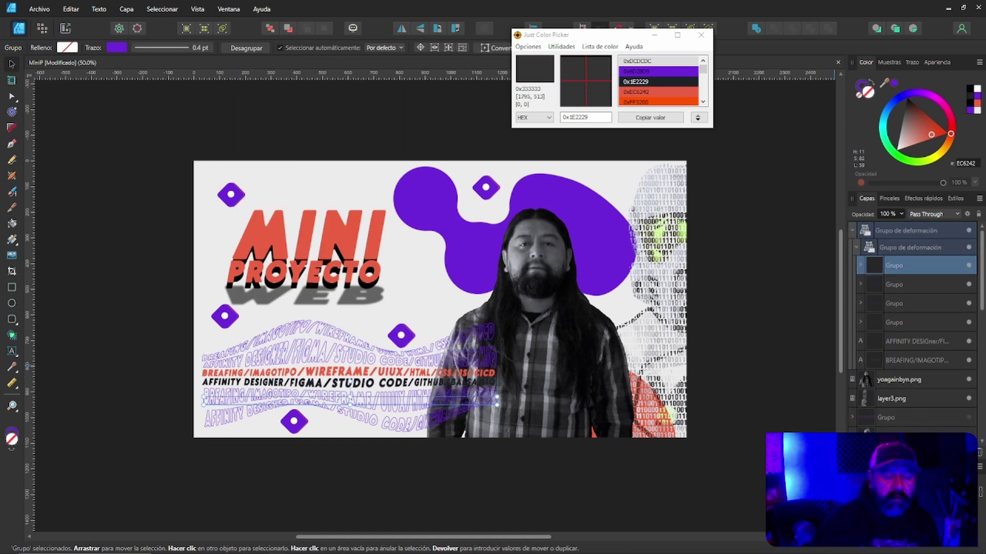
# Move two diamond icons off the warped text, one beside the PROYECTO lettering and one beside the photo's right-hand shoulder
pyautogui.hotkey('ctrl', 'z')
pyautogui.hotkey('ctrl', 'z')
pyautogui.hotkey('ctrl', 'z')
pyautogui.hotkey('ctrl', 'z')
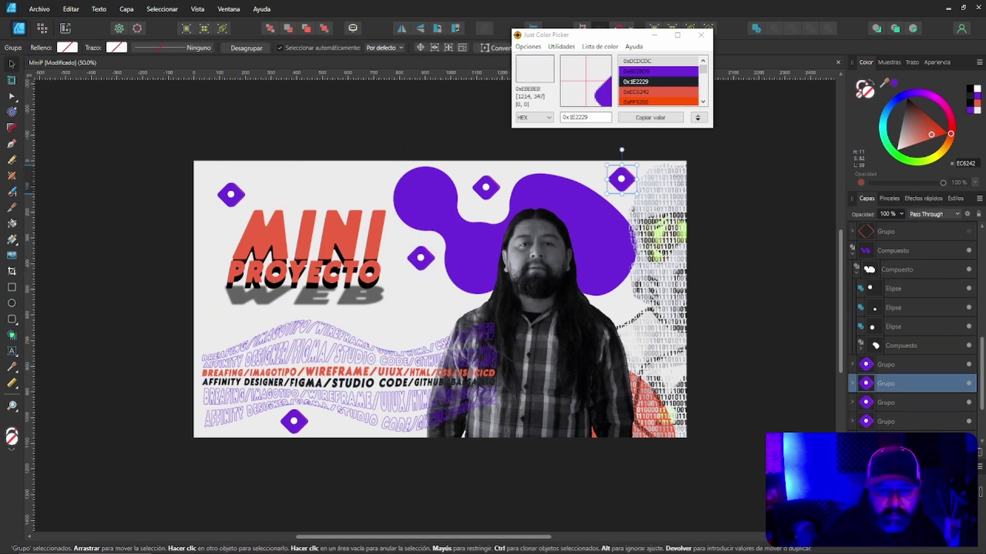
pyautogui.hotkey('ctrl', 'z')
# Enlarge the warped text group so it extends further across the photo
pyautogui.hotkey('ctrl', 'z')
pyautogui.hotkey('ctrl', 'z')
pyautogui.hotkey('ctrl', 'z')
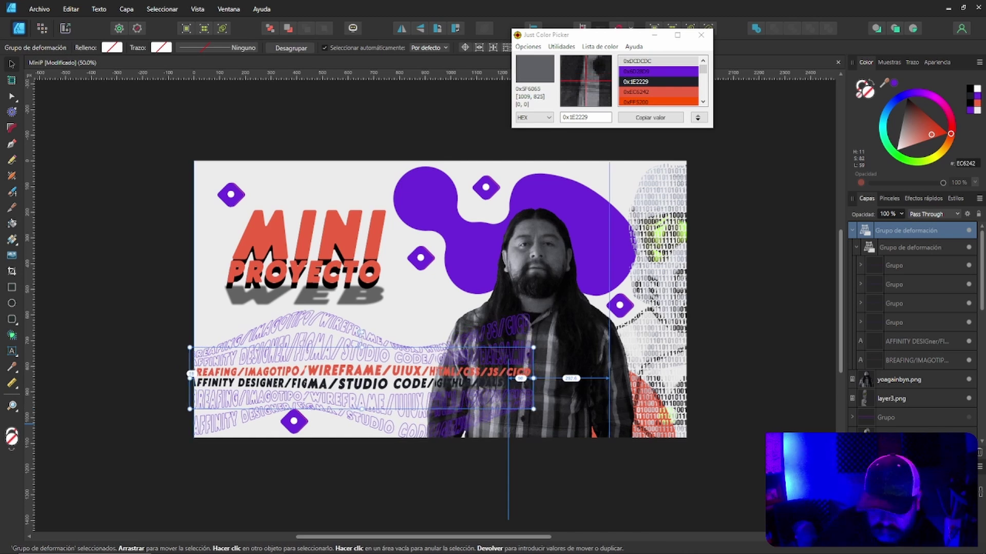
# Reposition the warped text group within the page and fill its top outlined BREAFING line with red EC6242
pyautogui.hotkey('ctrl', 'z')
pyautogui.hotkey('ctrl', 'z')
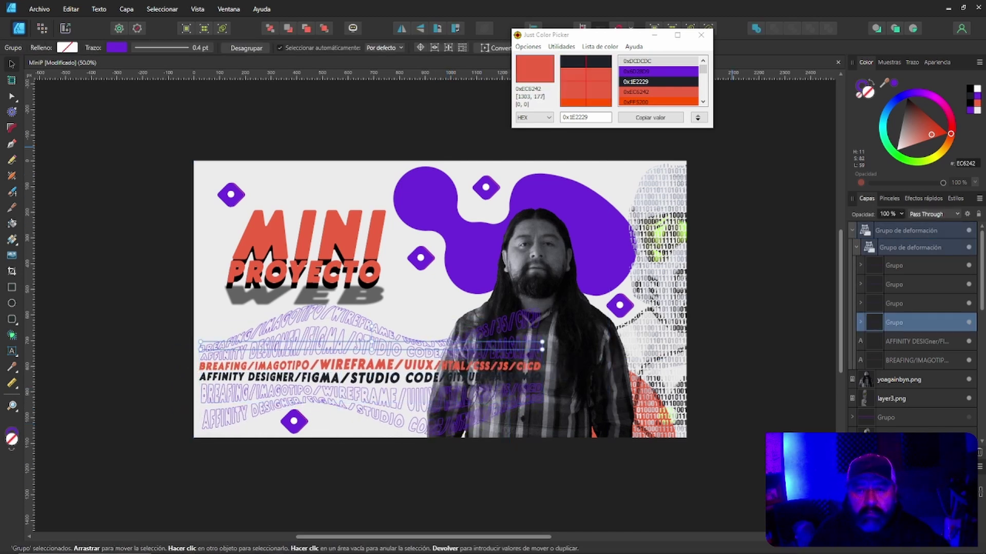
pyautogui.click(976, 105)
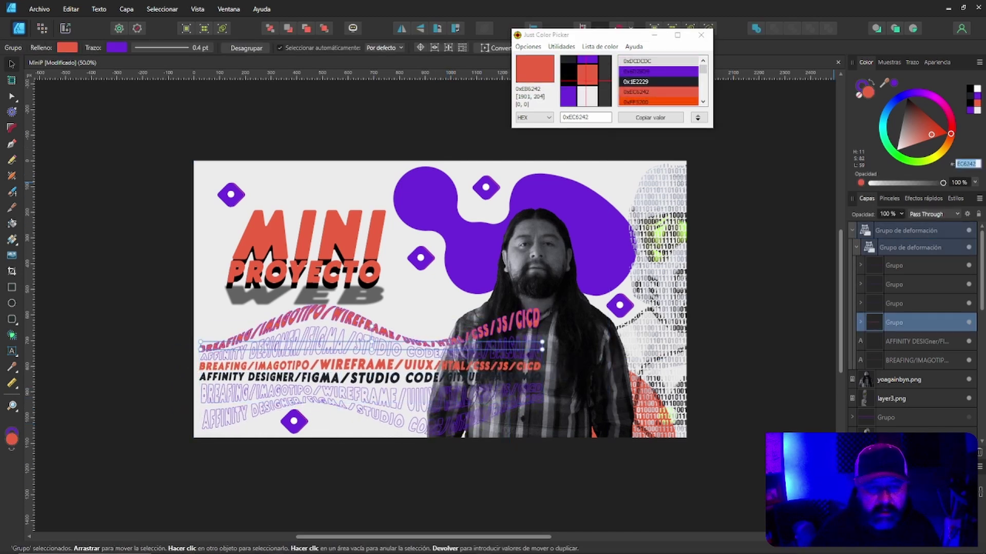
# Remove the fill from the top outlined BREAFING line and set its outline colour to red EC6242
pyautogui.click(117, 47)
pyautogui.click(50, 67)
pyautogui.click(79, 67)
pyautogui.click(71, 83)
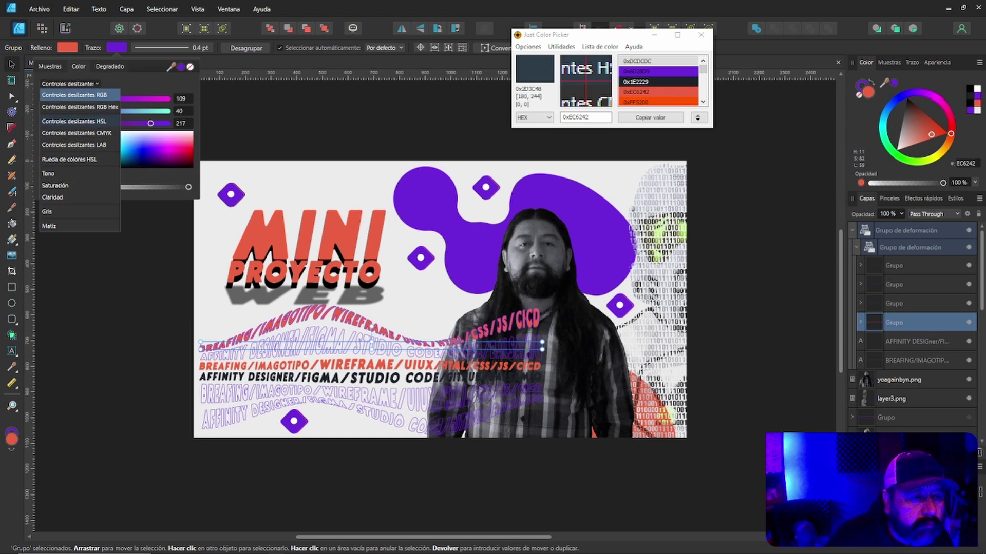
pyautogui.click(67, 95)
# Change the outline of the bottom AFFINITY DESIGNER line to red EC6242, leaving it without a fill
pyautogui.hotkey('ctrl', 'z')
pyautogui.hotkey('ctrl', 'z')
pyautogui.hotkey('ctrl', 'z')
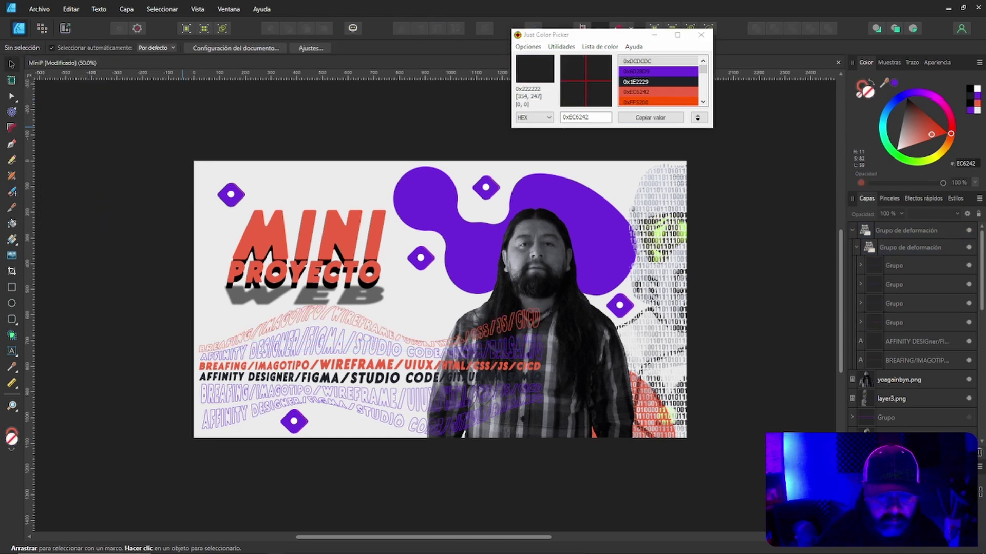
pyautogui.hotkey('ctrl', 'z')
pyautogui.hotkey('ctrl', 'z')
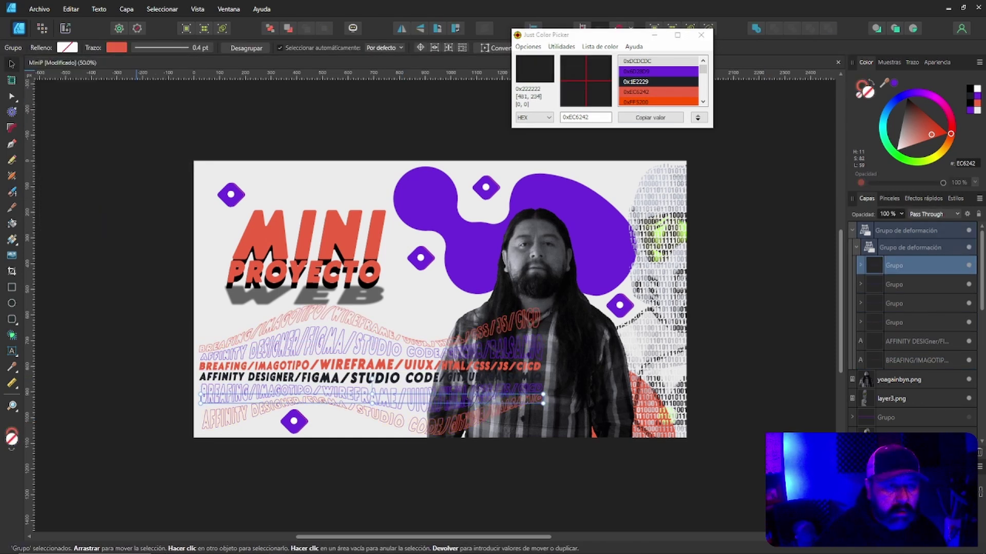
# Shrink the diamond icon beneath the warped text to about 62 px wide
pyautogui.scroll(5, 319, 363)
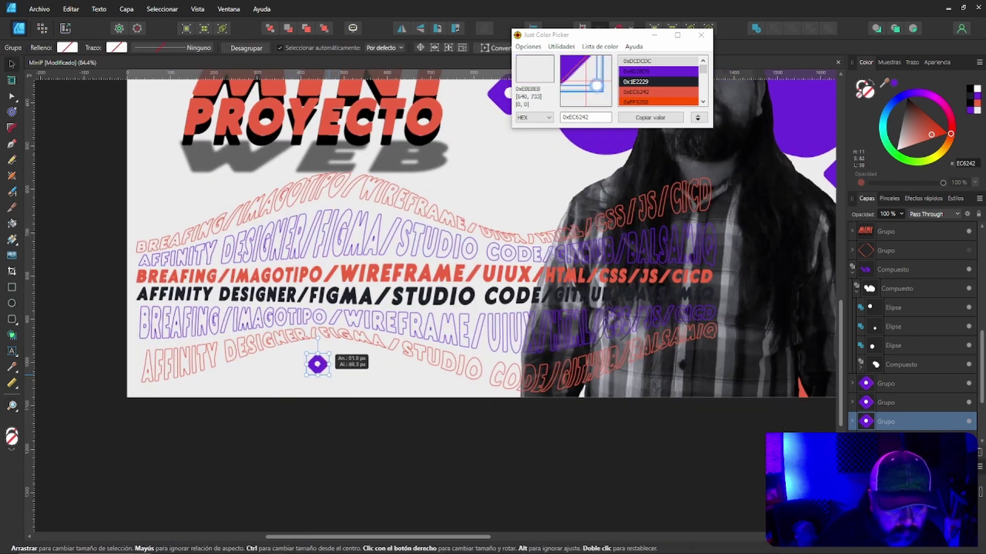
pyautogui.scroll(-2, 319, 363)
pyautogui.scroll(-3, 329, 240)
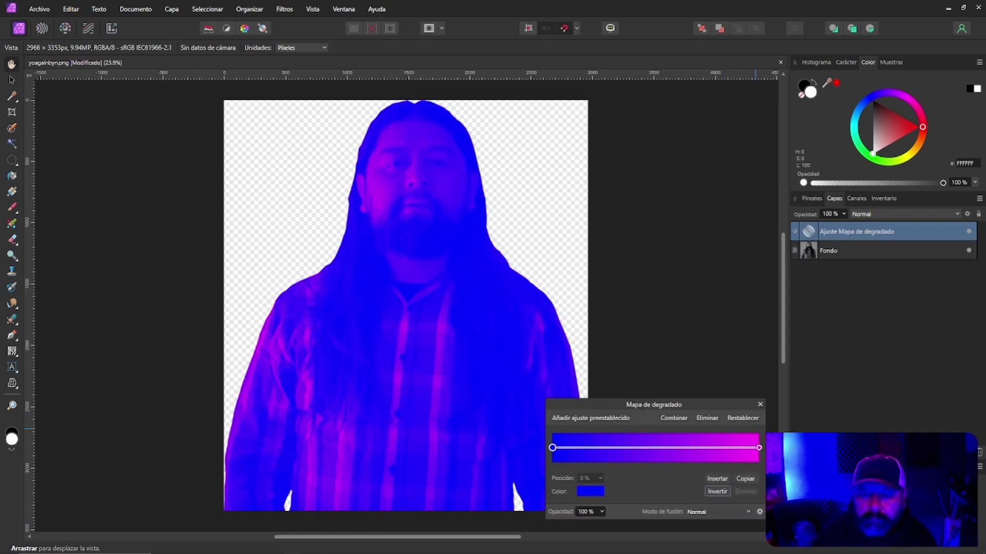
# Discard the gradient map adjustment on the portrait photo and return to the MiniP cover in Affinity Designer
pyautogui.rightClick(801, 232)
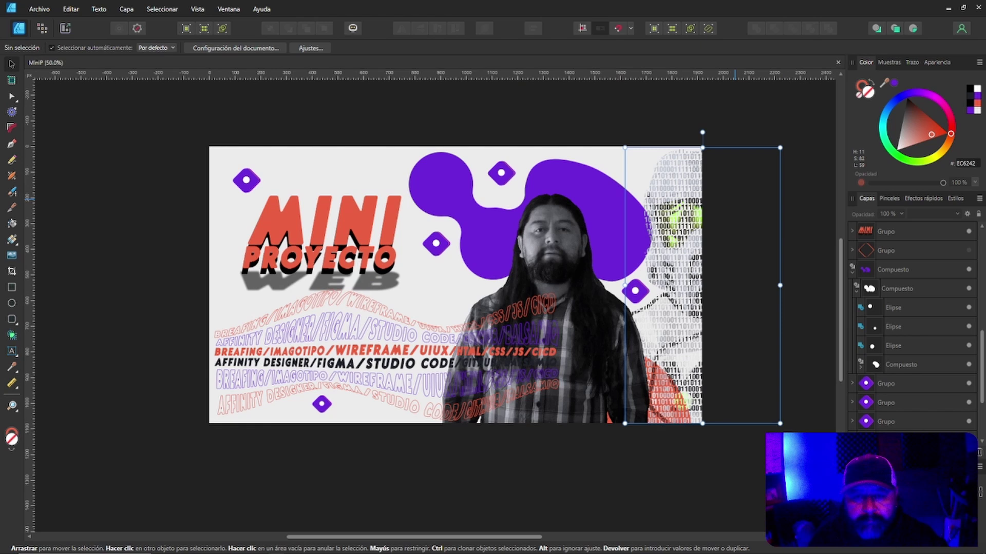
pyautogui.hotkey('ctrl', 'd')
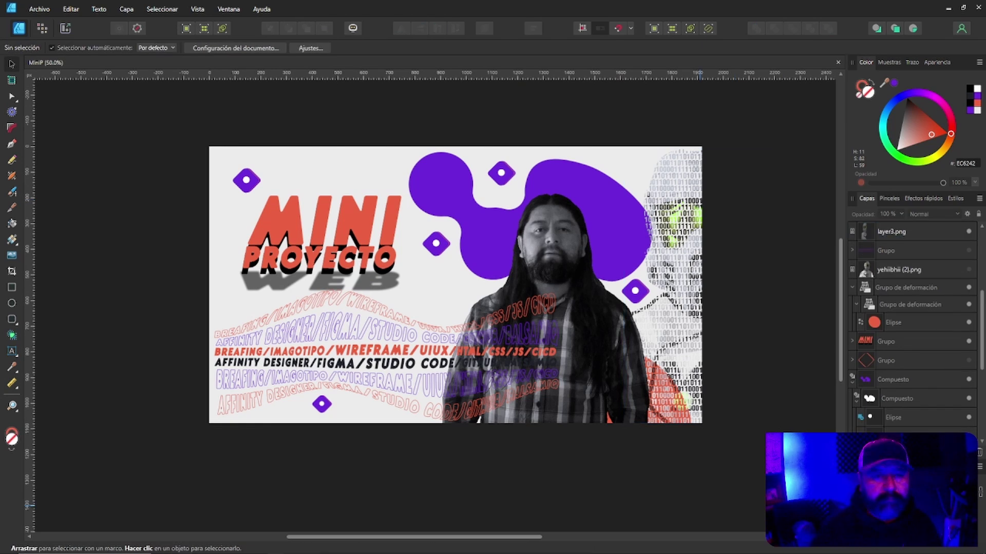
pyautogui.hotkey('ctrl', 'z')
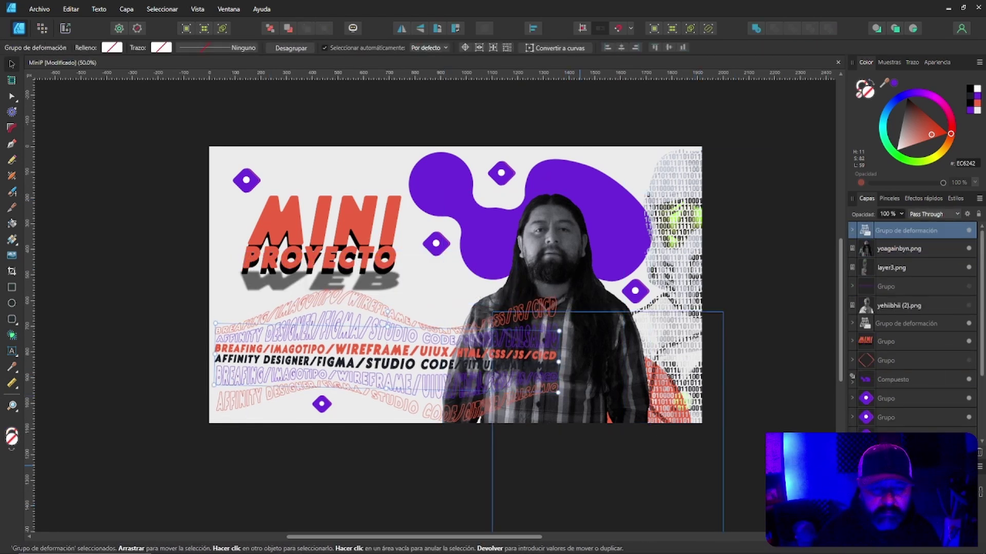
# Try an outer glow effect on the black PROYECTO shadow text in the lettering group
pyautogui.click(318, 259)
pyautogui.click(896, 399)
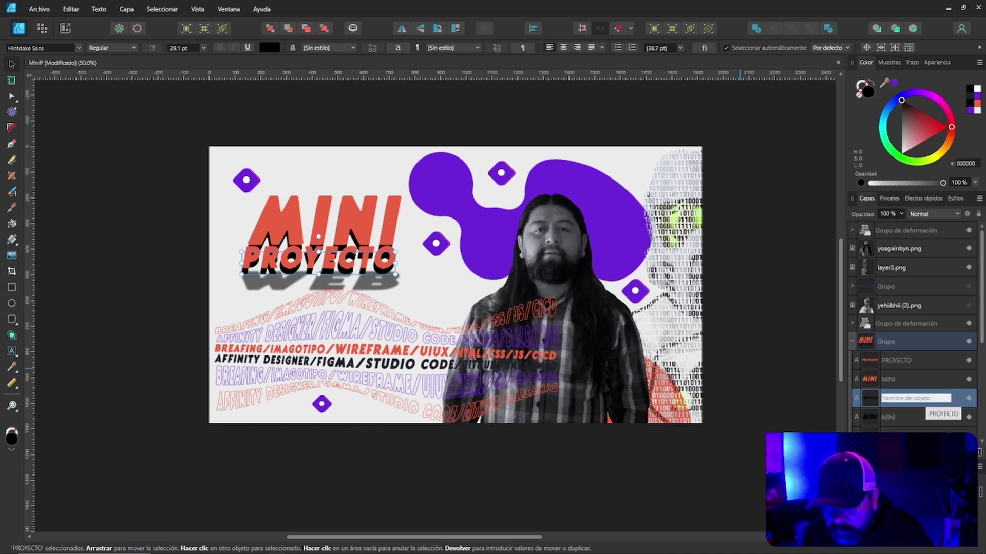
pyautogui.click(923, 198)
pyautogui.click(900, 375)
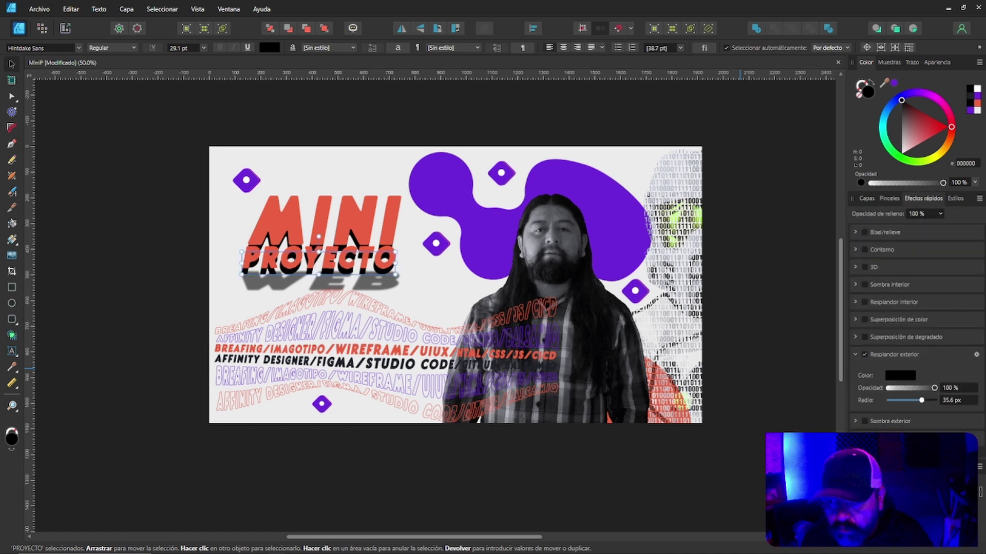
pyautogui.click(866, 199)
pyautogui.click(532, 290)
pyautogui.click(677, 195)
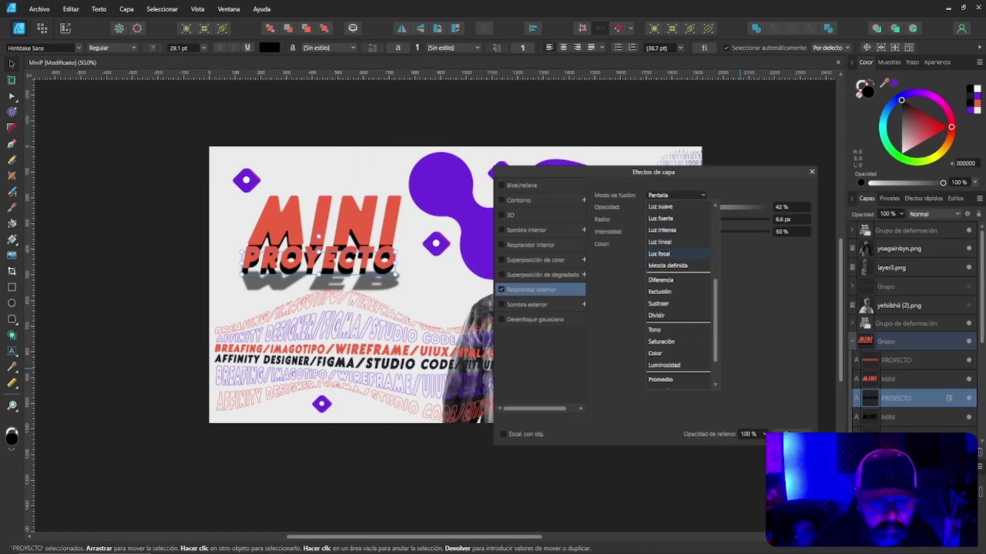
# Turn off the outer glow and apply a Gaussian blur to the black PROYECTO shadow text
pyautogui.click(501, 290)
pyautogui.click(535, 319)
pyautogui.moveTo(649, 195); pyautogui.dragTo(691, 195)
pyautogui.hotkey('ctrl', 'd')
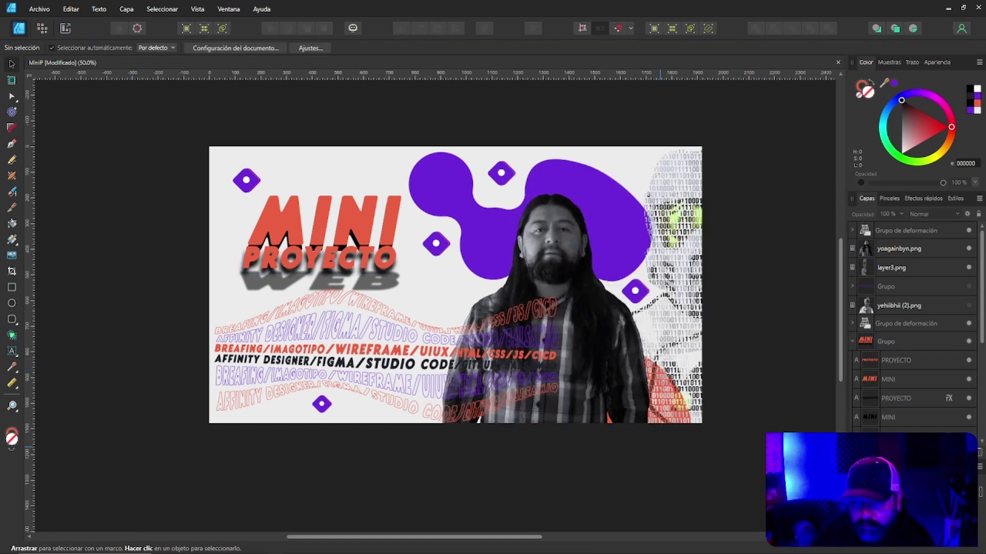
# Shift the MINI PROYECTO WEB lettering slightly up and left, and reposition the two diamond icons beside it
pyautogui.hotkey('ctrl', 'z')
pyautogui.hotkey('ctrl', 'z')
pyautogui.hotkey('ctrl', 'z')
pyautogui.hotkey('ctrl', 'z')
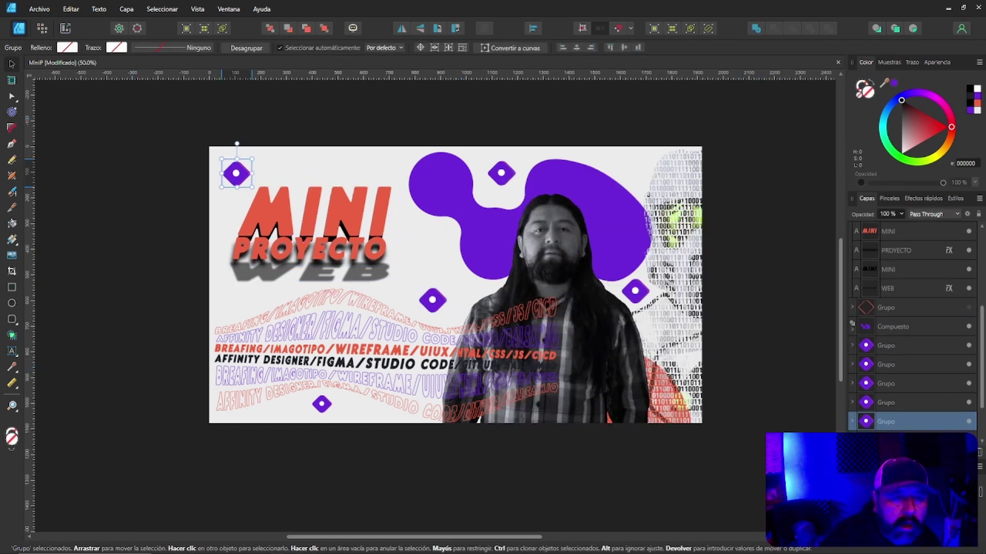
# Place a small copy of the diamond icon below the WEB lettering, just above the start of the warped text
pyautogui.hotkey('ctrl', 'z')
pyautogui.hotkey('ctrl', 'z')
pyautogui.hotkey('ctrl', 'z')
pyautogui.hotkey('ctrl', 'z')
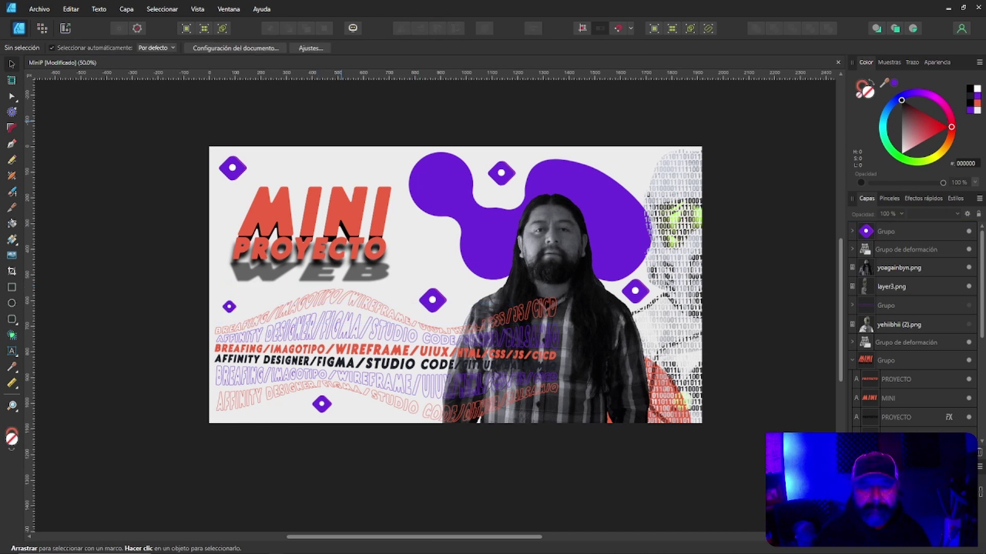
# Export the cover as a JPEG named MiniP.jpg in the Escritorio folder
pyautogui.hotkey('ctrl', 'z')
pyautogui.hotkey('ctrl', 'z')
pyautogui.hotkey('ctrl', 'z')
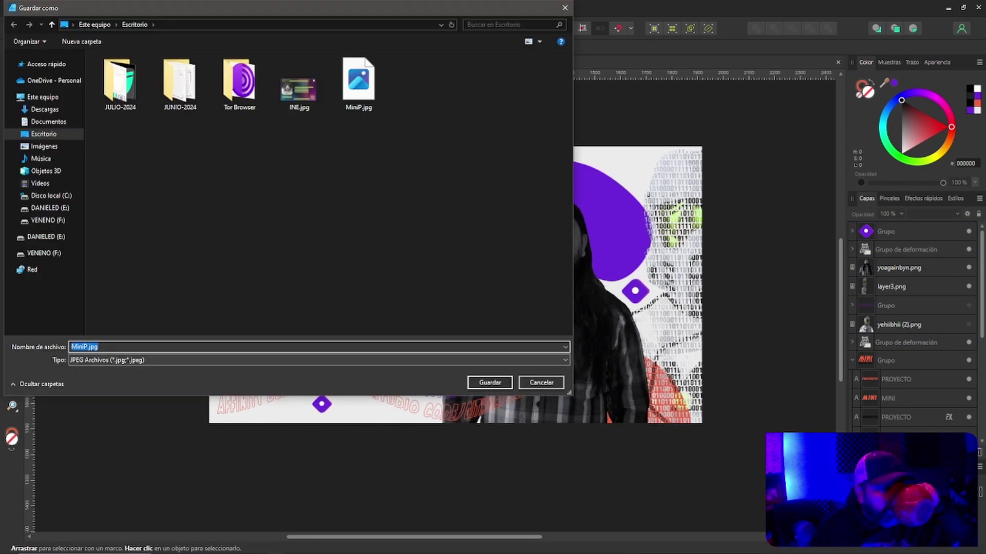
pyautogui.press('Return')
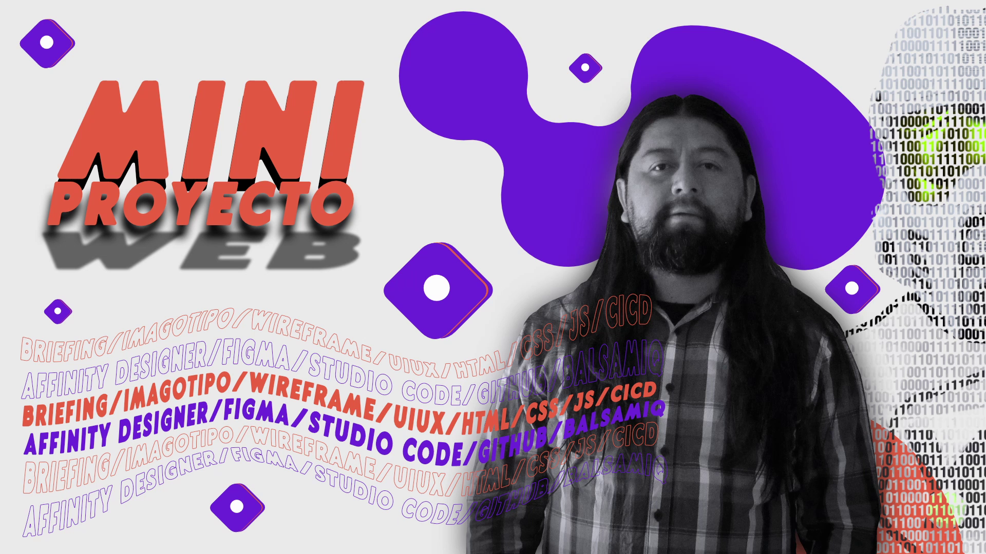